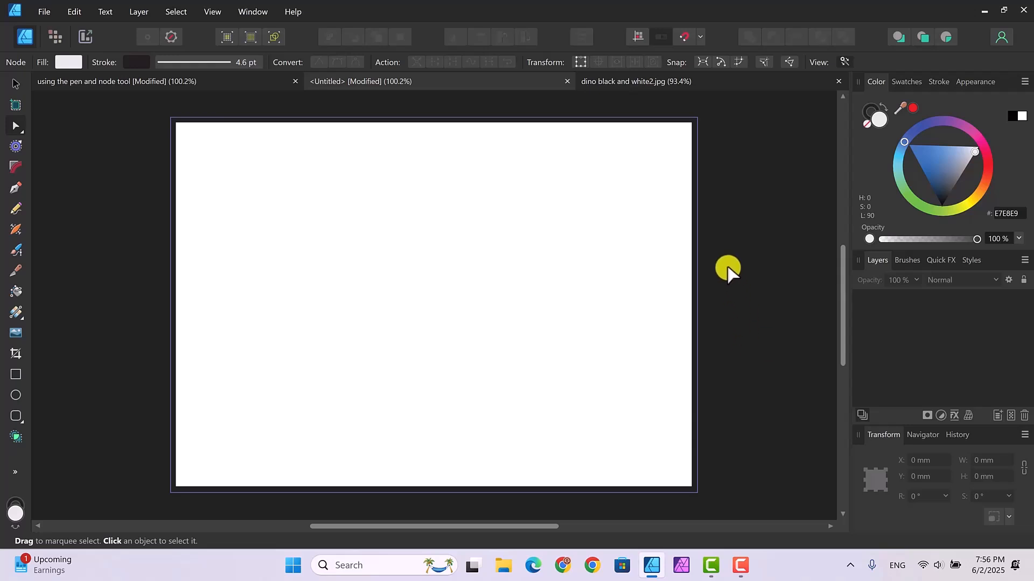
Draw an open path with the Pen tool using a smooth start node, a sharp corner node and a smooth end node
click(692, 83)
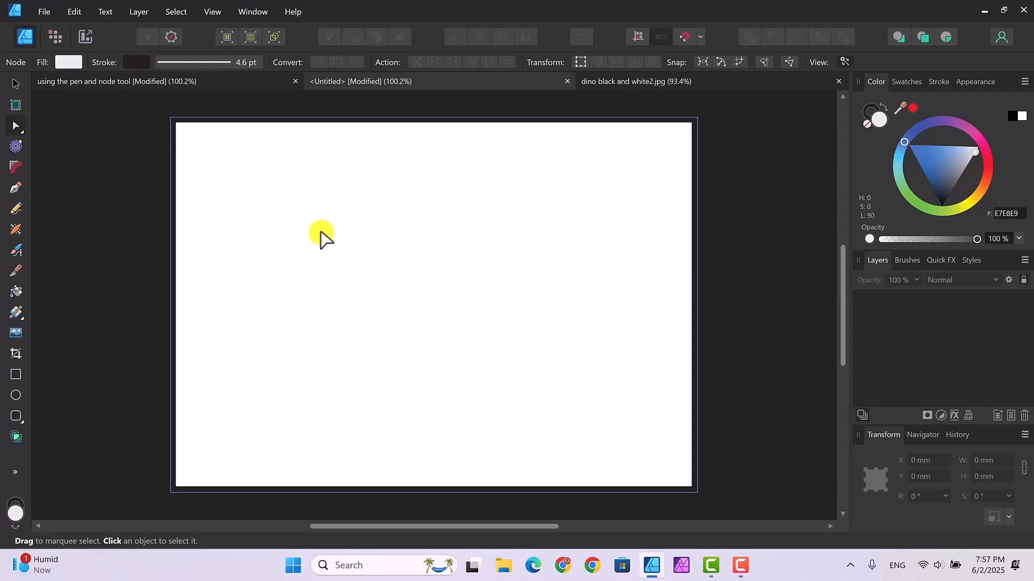
key(p)
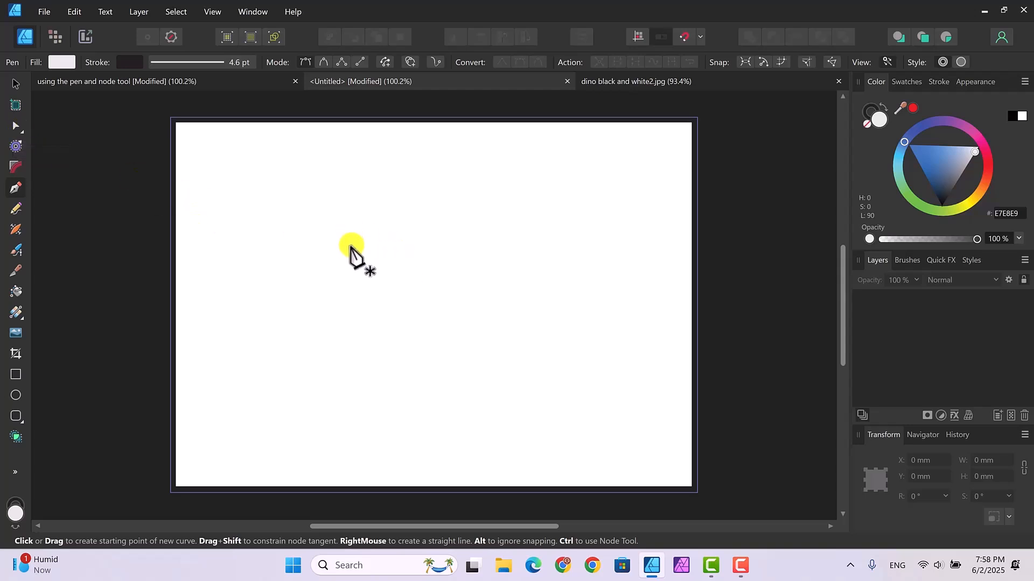
drag(358, 229, 312, 357)
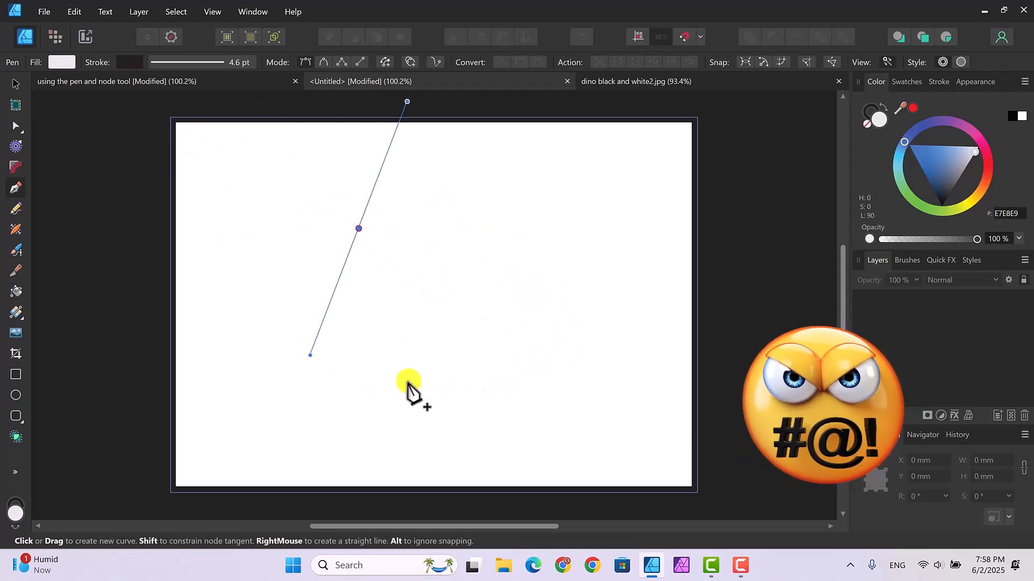
click(409, 380)
drag(489, 270, 432, 313)
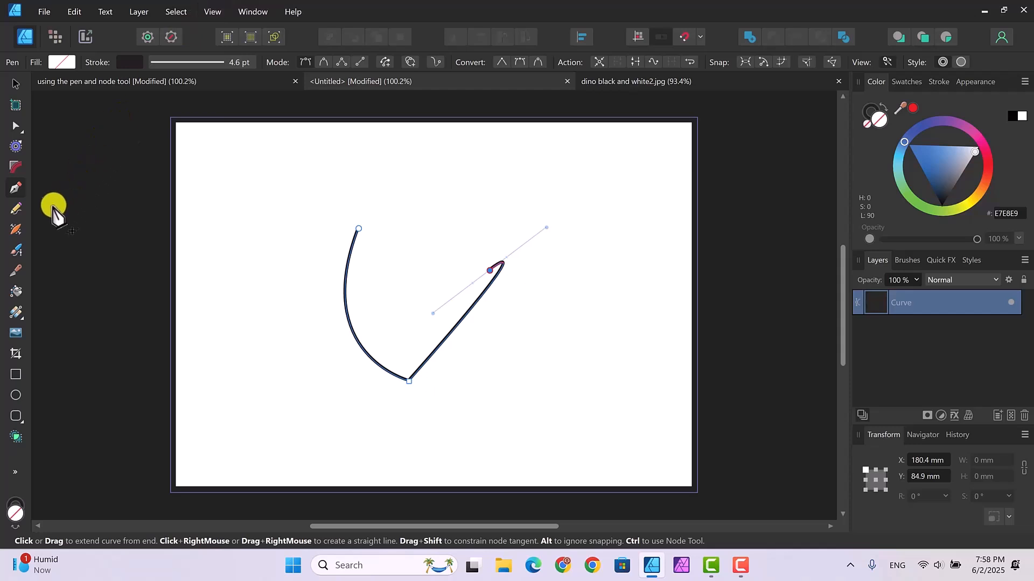
Sketch a freehand loop beside the path with the Pencil tool and undo everything drawn so far
click(14, 210)
mouse_move(246, 206)
mouse_down()
mouse_move(225, 265)
mouse_move(285, 293)
mouse_move(311, 269)
mouse_move(296, 212)
mouse_move(241, 207)
mouse_up()
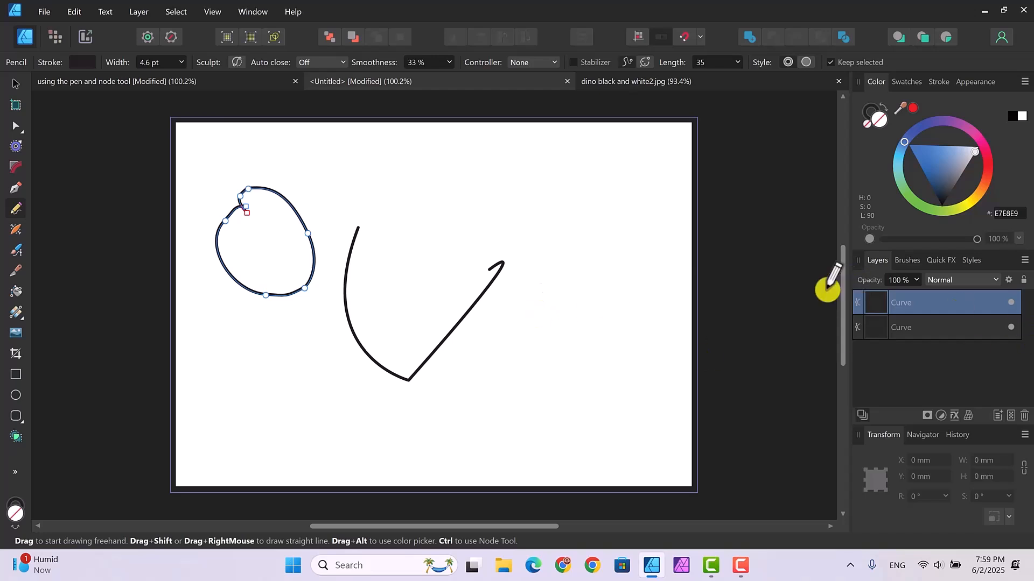
key(ctrl+z)
key(ctrl+z)
key(ctrl+z)
key(ctrl+z)
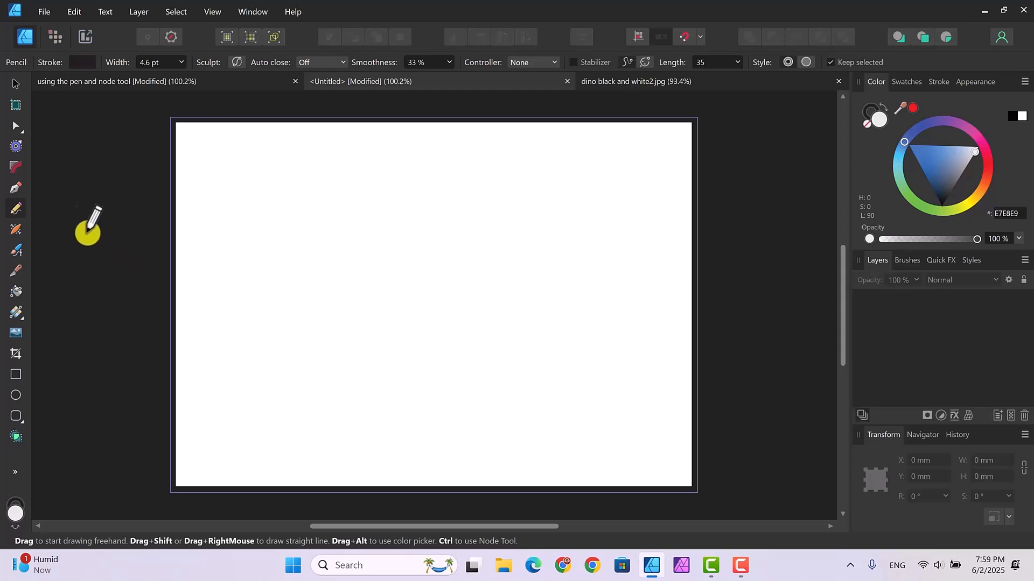
Draw a straight, nearly horizontal line across the upper part of the artboard with the Pen tool
click(17, 188)
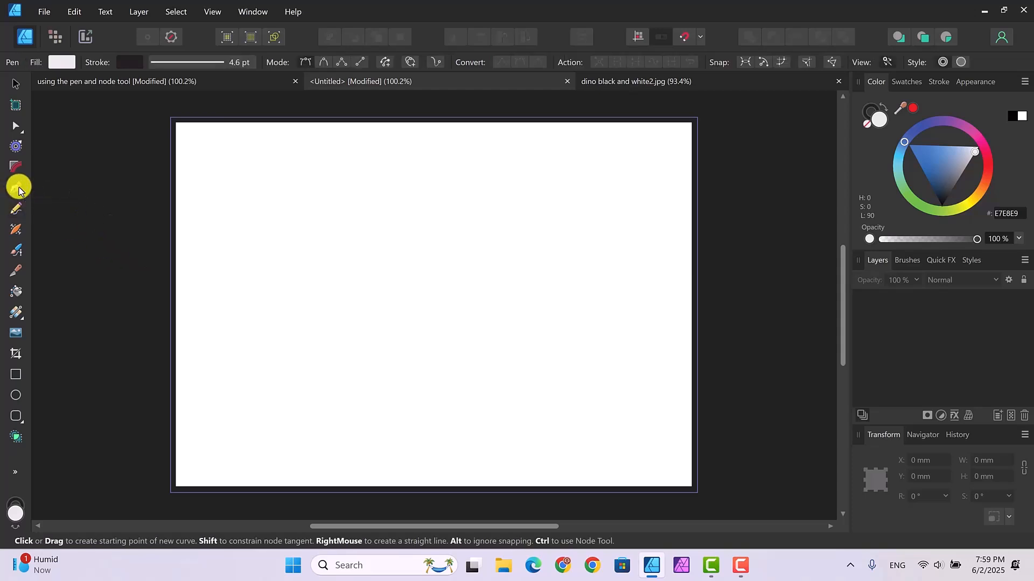
click(279, 236)
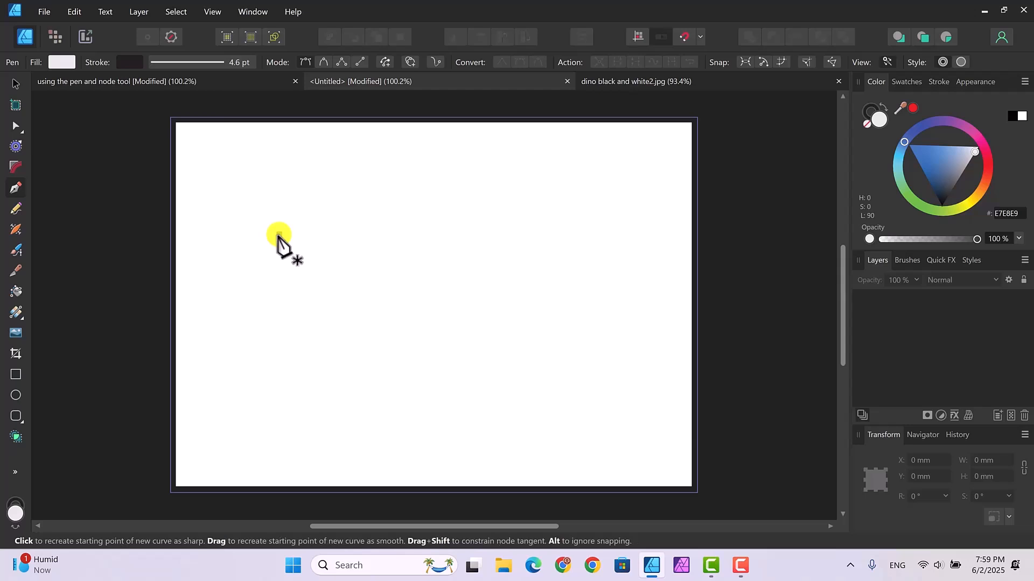
click(494, 235)
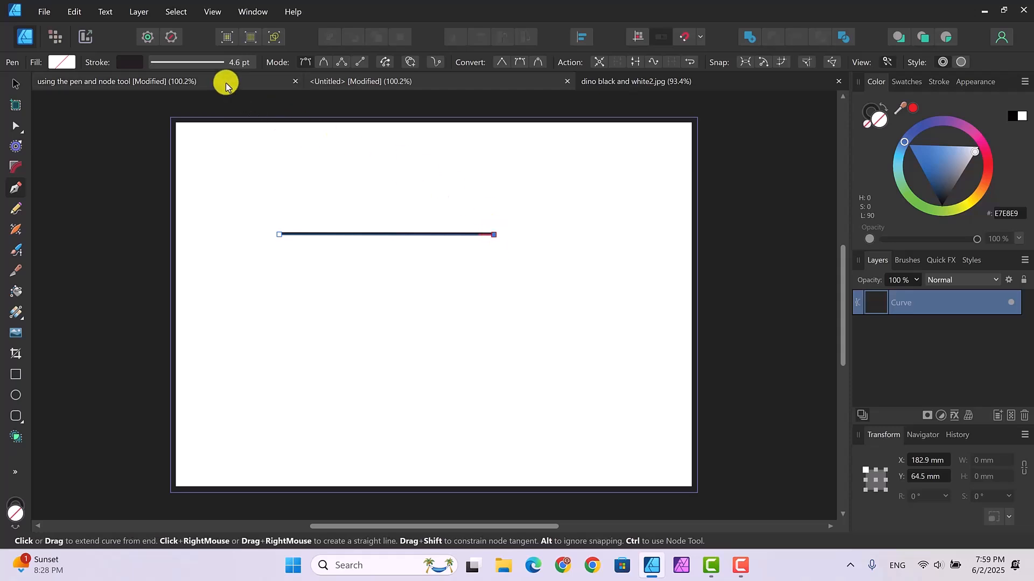
Reduce the stroke width to 3.6 pt and end the current path
drag(214, 63, 237, 64)
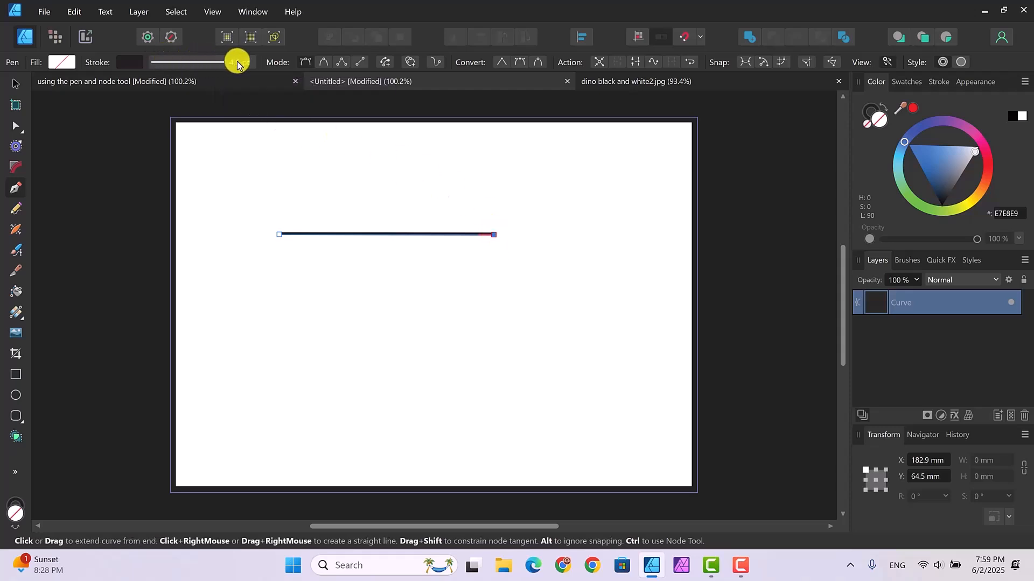
click(191, 62)
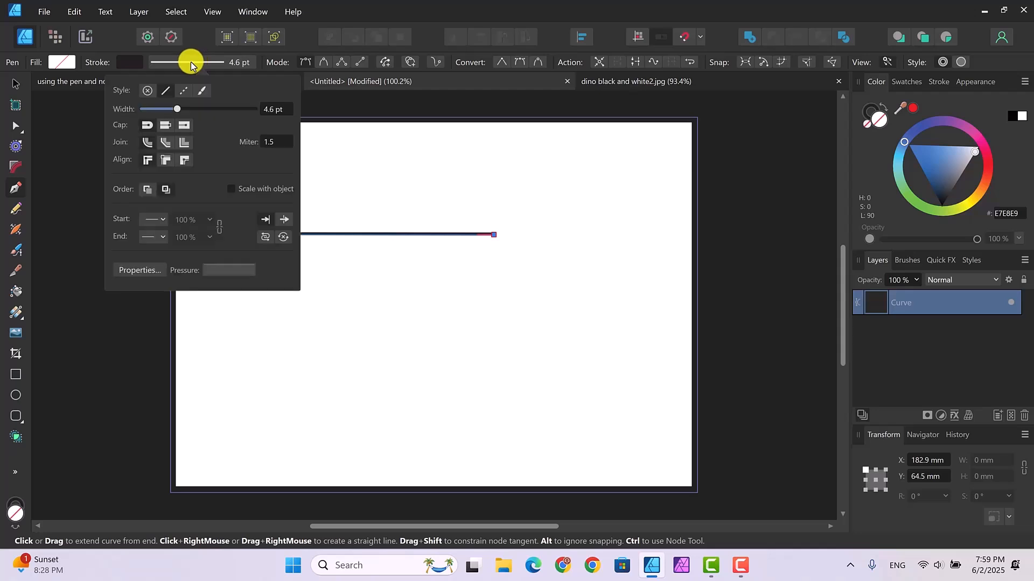
mouse_move(177, 111)
mouse_down()
mouse_move(153, 111)
mouse_move(175, 111)
mouse_up()
click(755, 229)
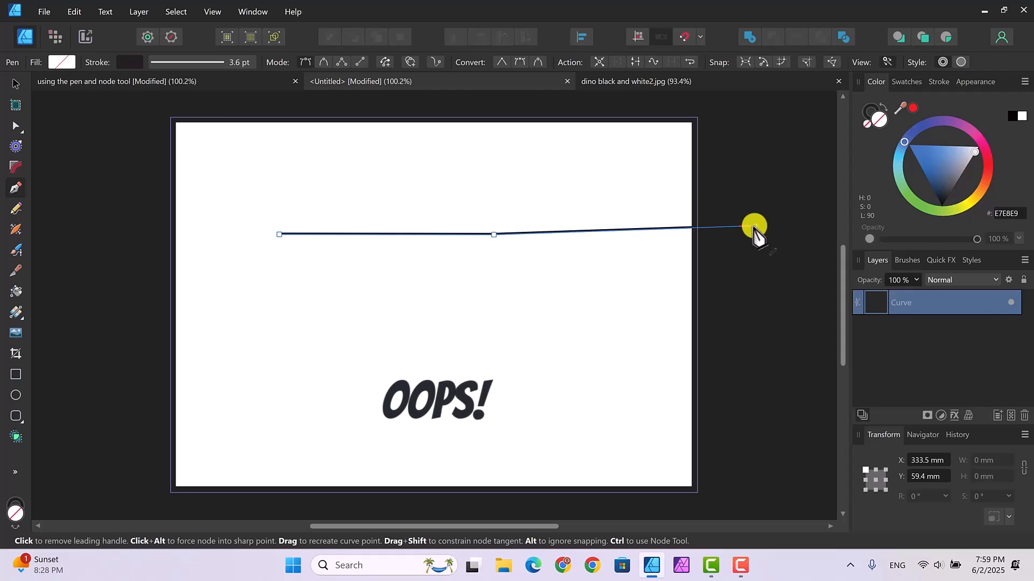
key(Escape)
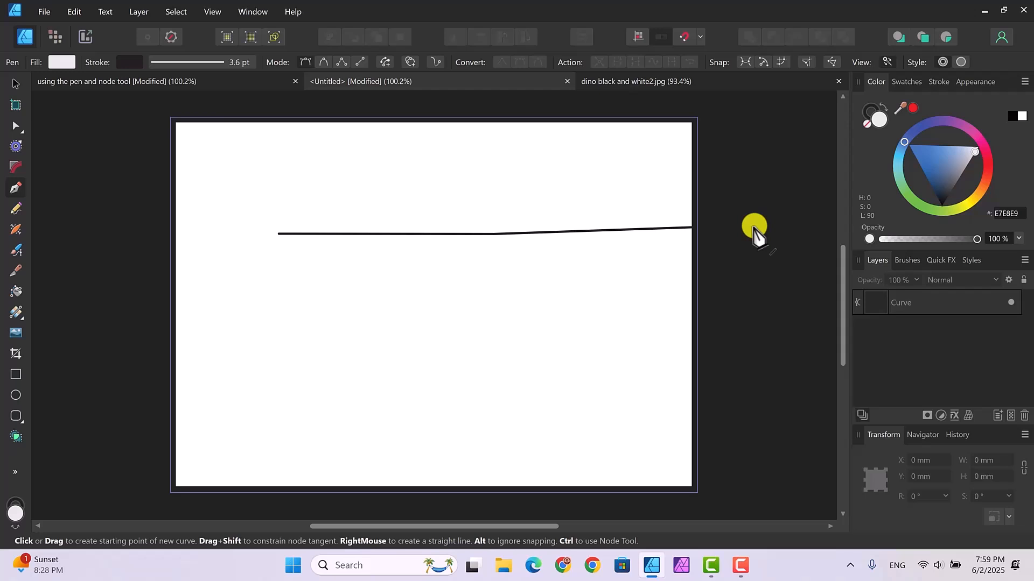
Delete the drawn curve from the artboard
click(15, 85)
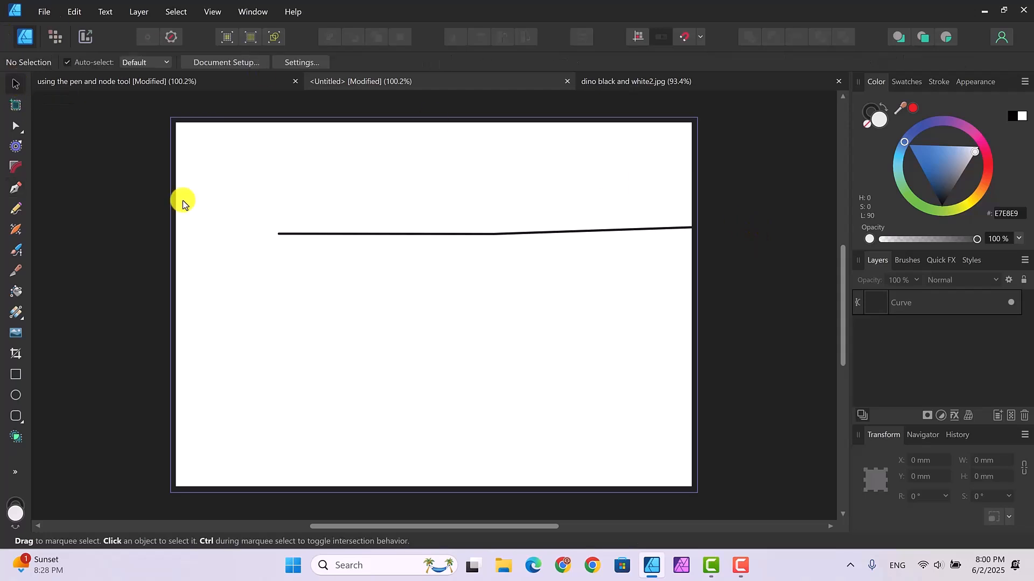
click(905, 305)
key(Delete)
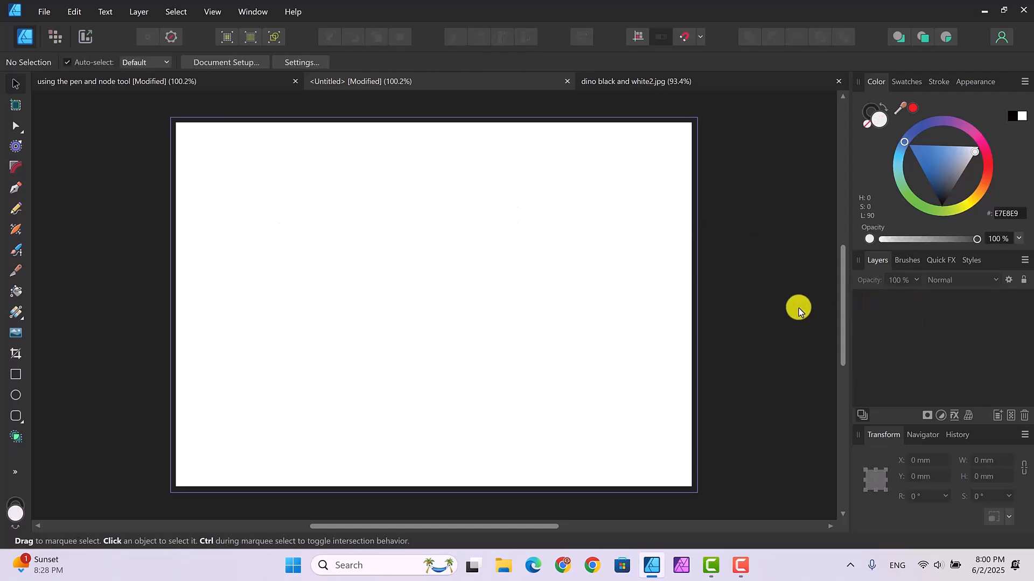
Draw a new straight line across the upper part of the artboard with the Pen tool and end the path
click(24, 188)
click(249, 225)
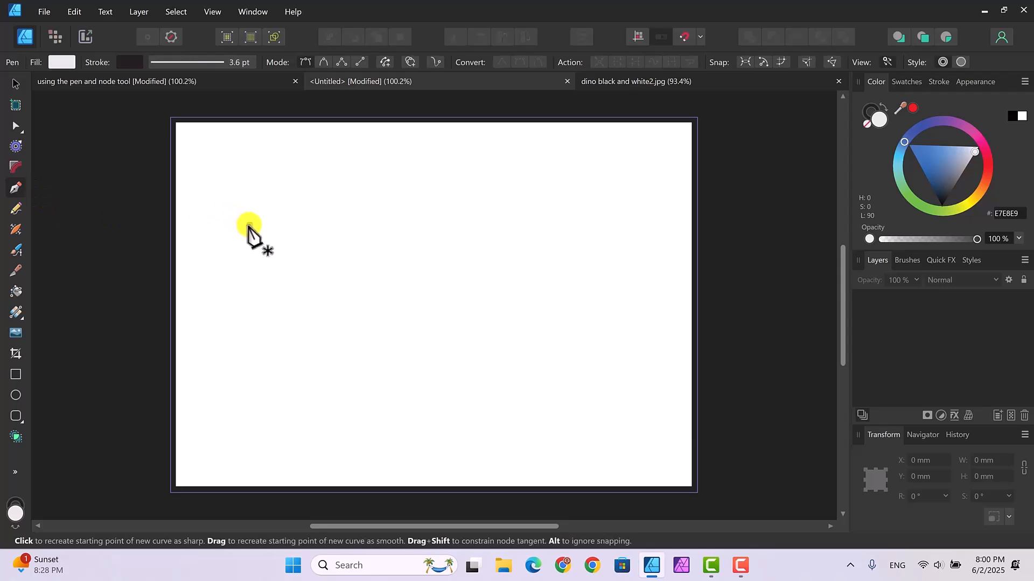
click(470, 222)
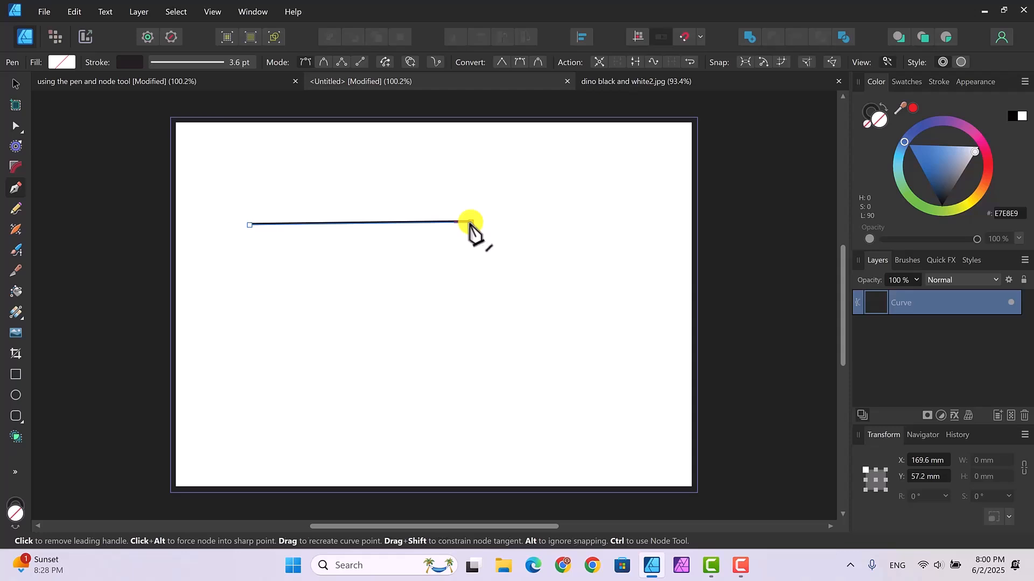
key(Escape)
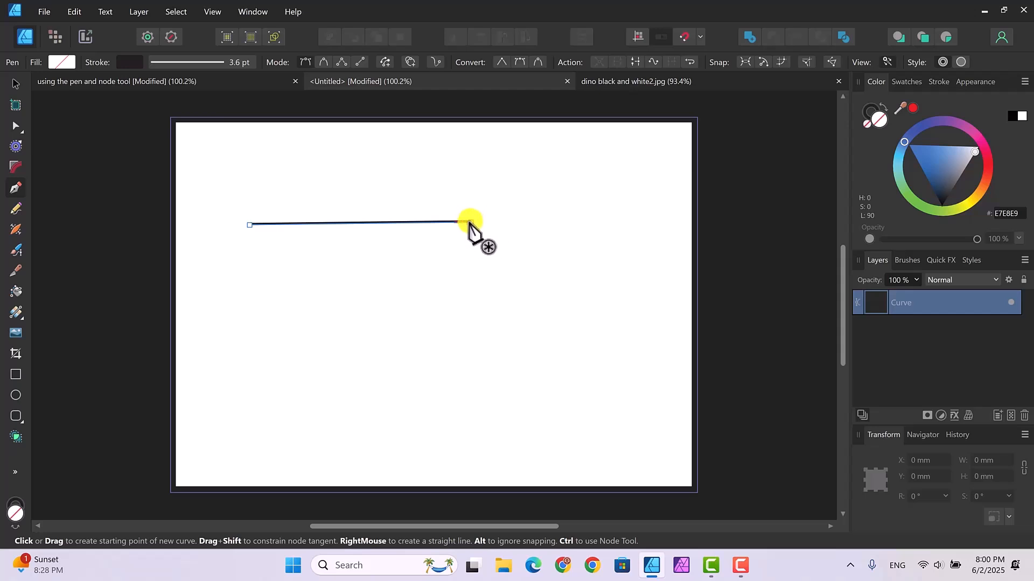
click(470, 222)
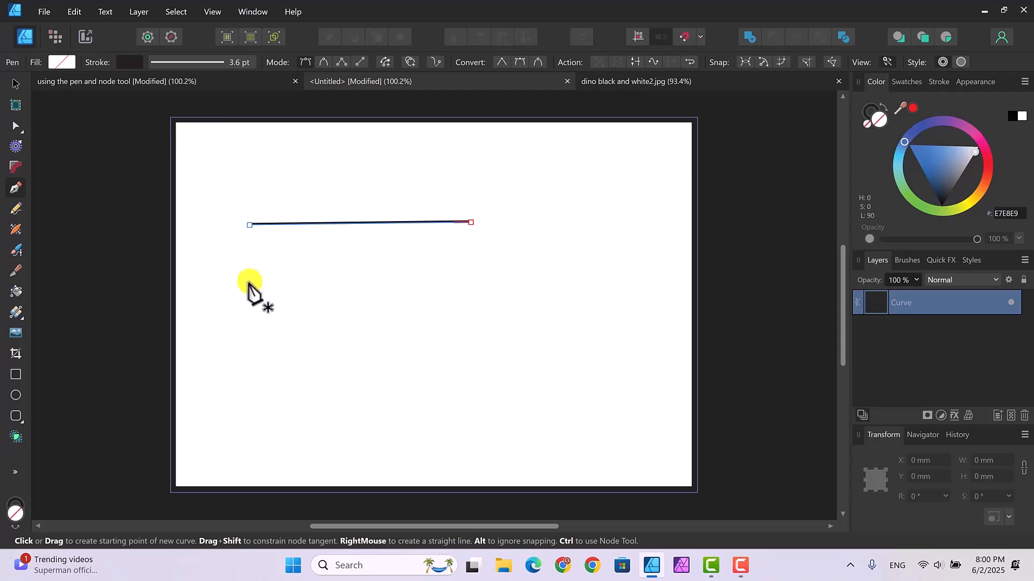
Draw a second straight line below the first, using a smooth start node and a sharp end node, and end the path
drag(250, 282, 450, 282)
click(449, 281)
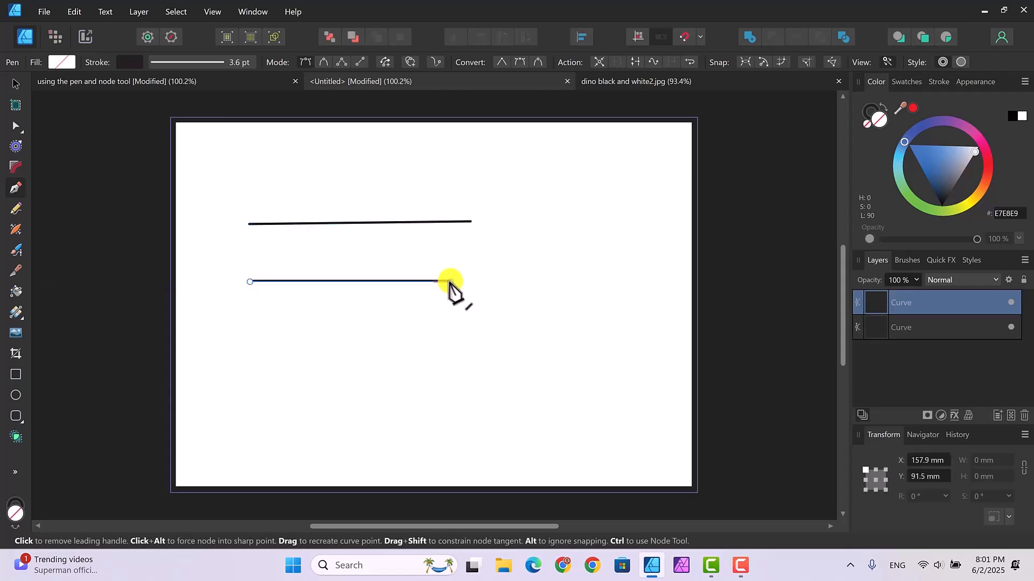
key(Escape)
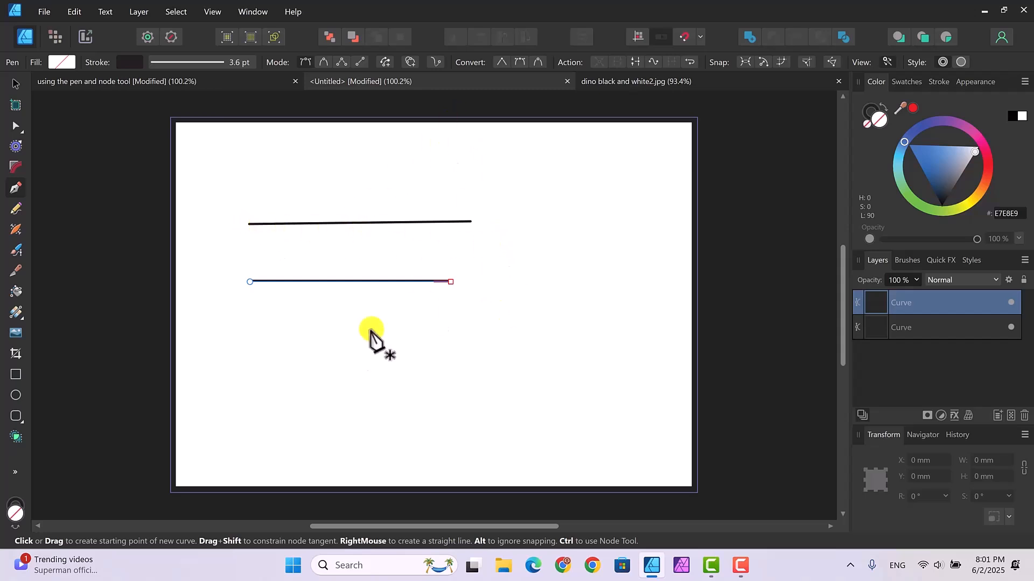
Draw a zigzag path of five straight segments below the two lines and end the path
click(267, 333)
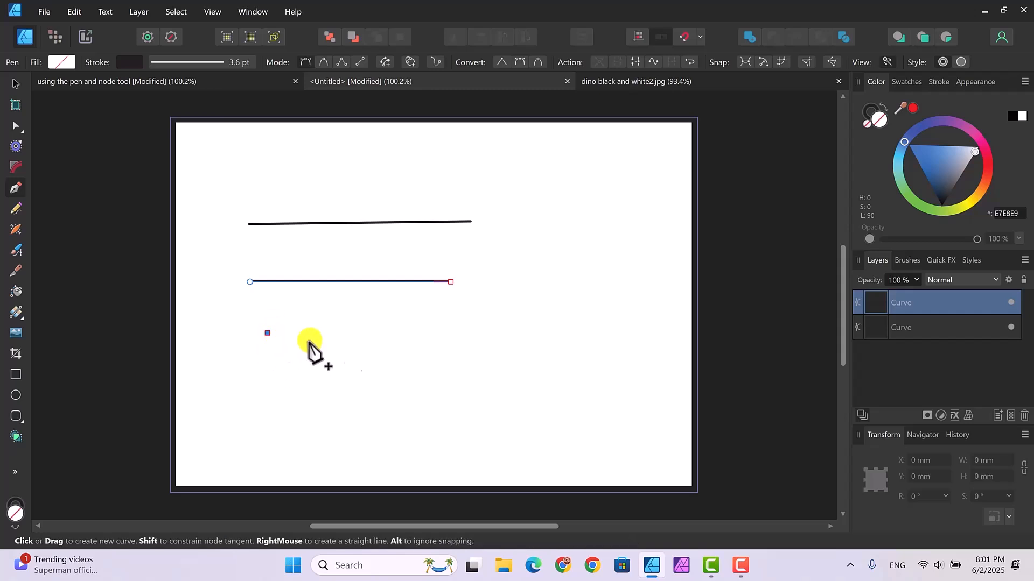
click(471, 329)
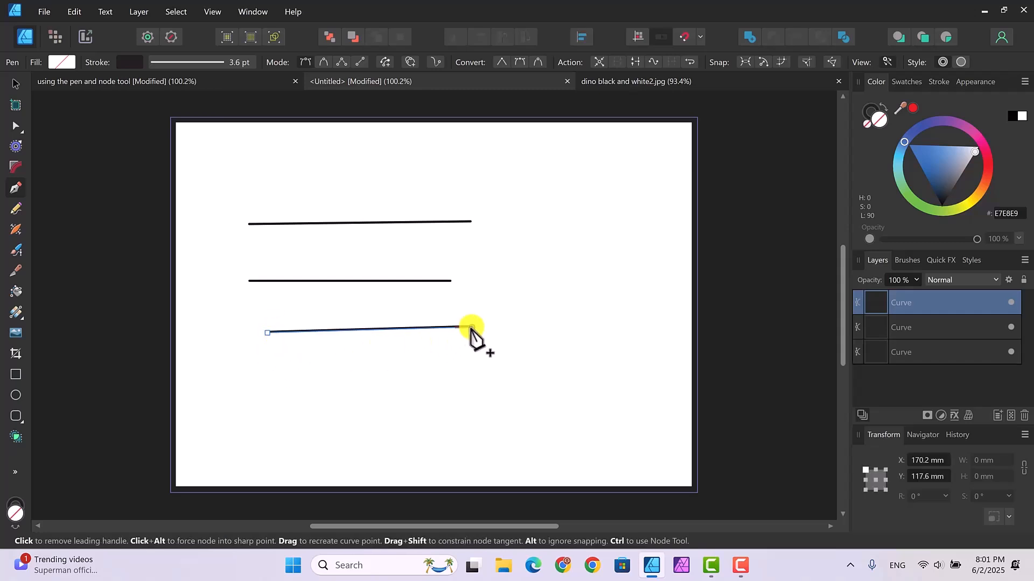
click(276, 381)
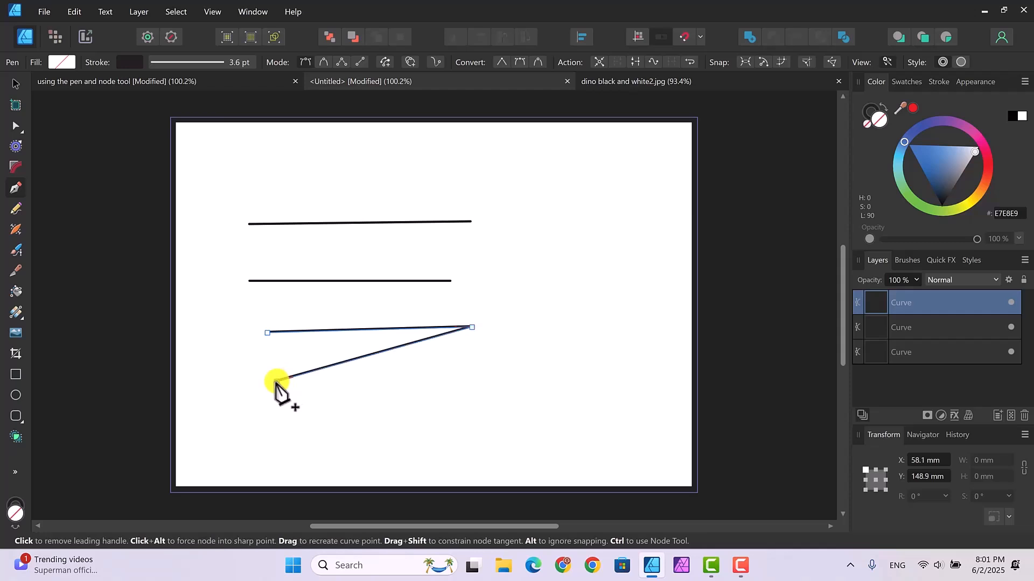
click(499, 394)
click(291, 421)
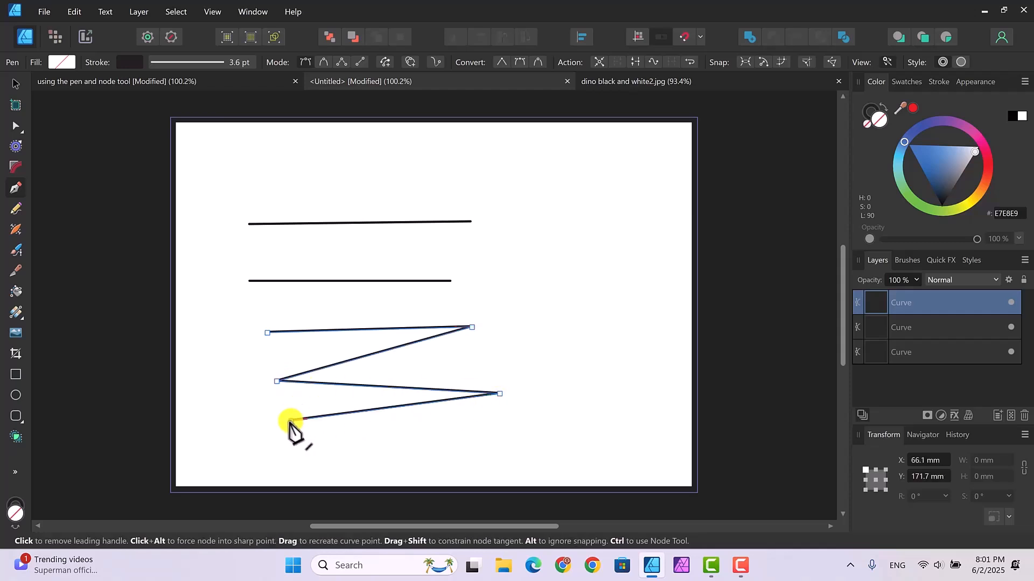
click(528, 431)
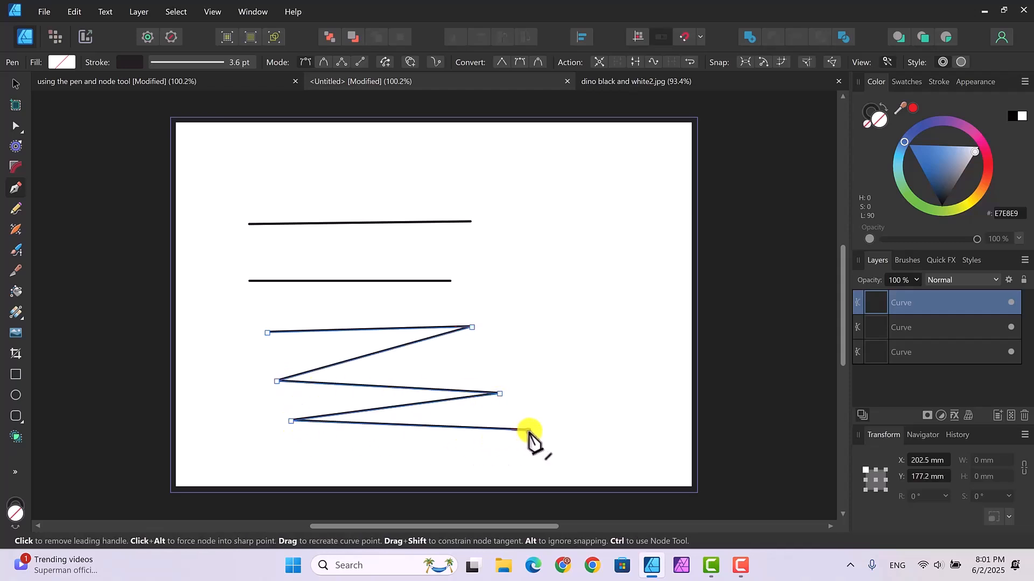
key(Escape)
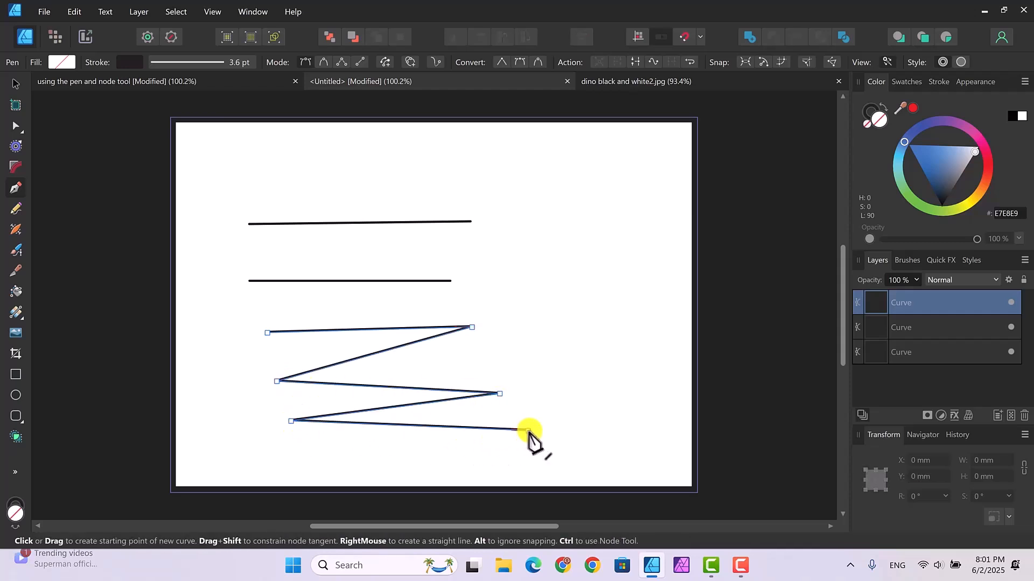
Draw a closed four-sided shape in the artboard's upper right area by returning to its starting node
click(636, 171)
click(641, 255)
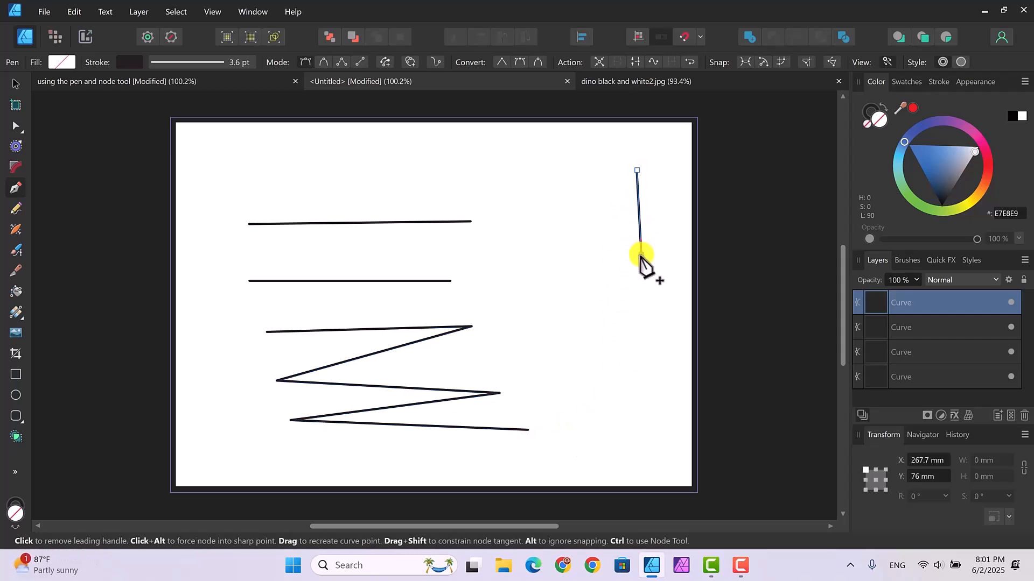
click(577, 248)
click(563, 176)
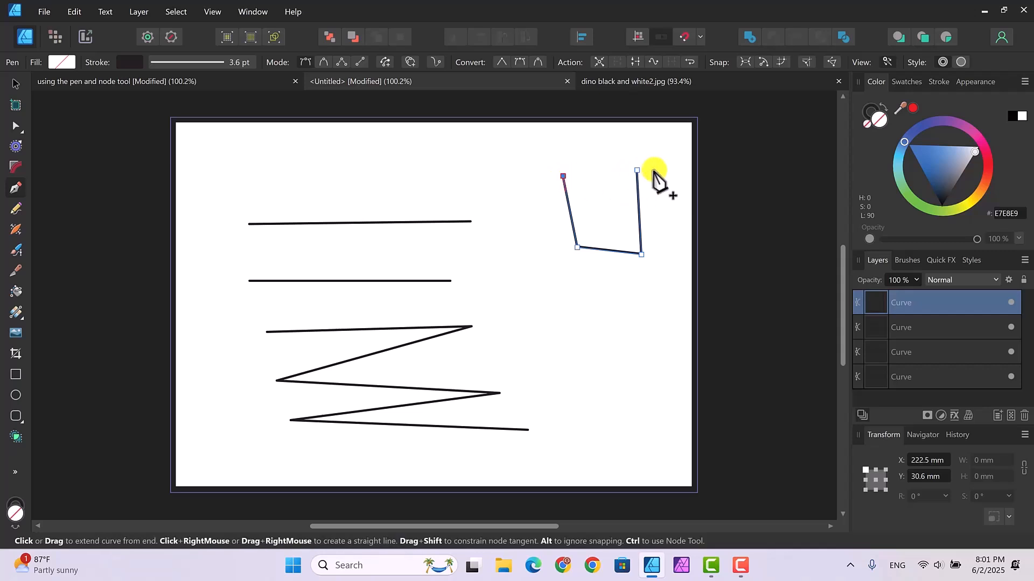
click(637, 171)
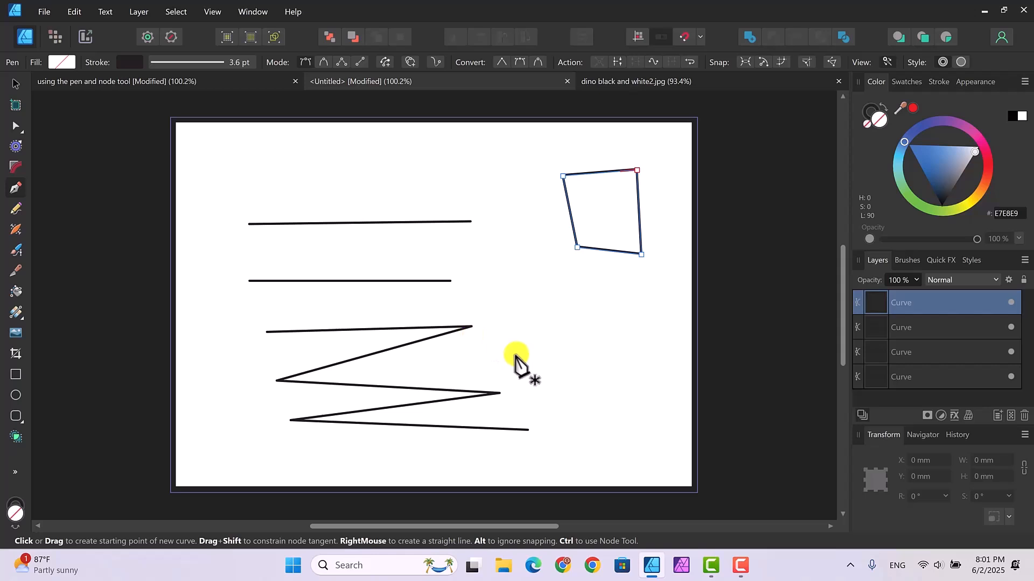
Place a stray starting node on the zigzag's upper corner and undo all the paths drawn on the artboard
click(470, 326)
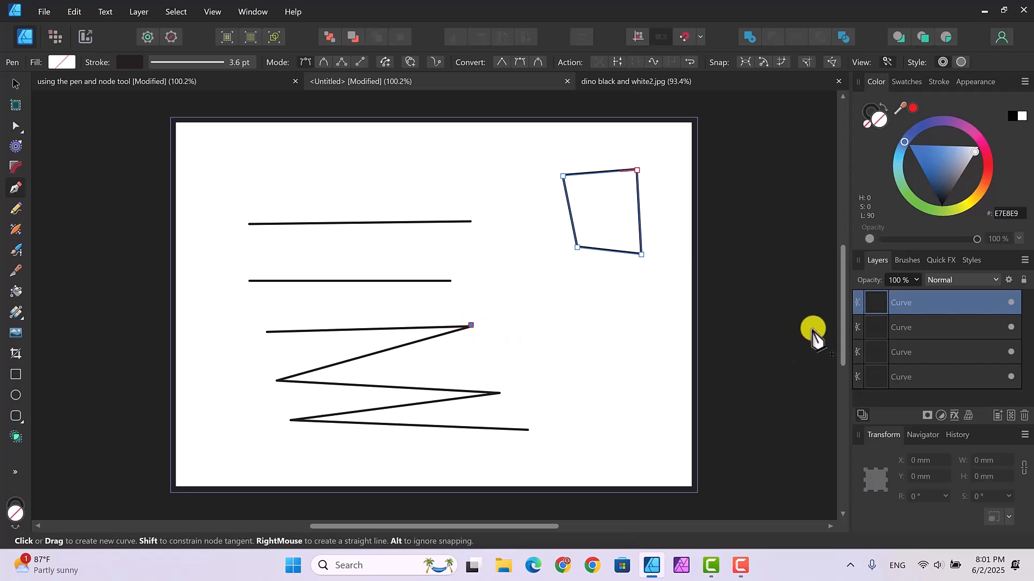
key(ctrl+z)
key(ctrl+z)
key(ctrl+z)
key(ctrl+z)
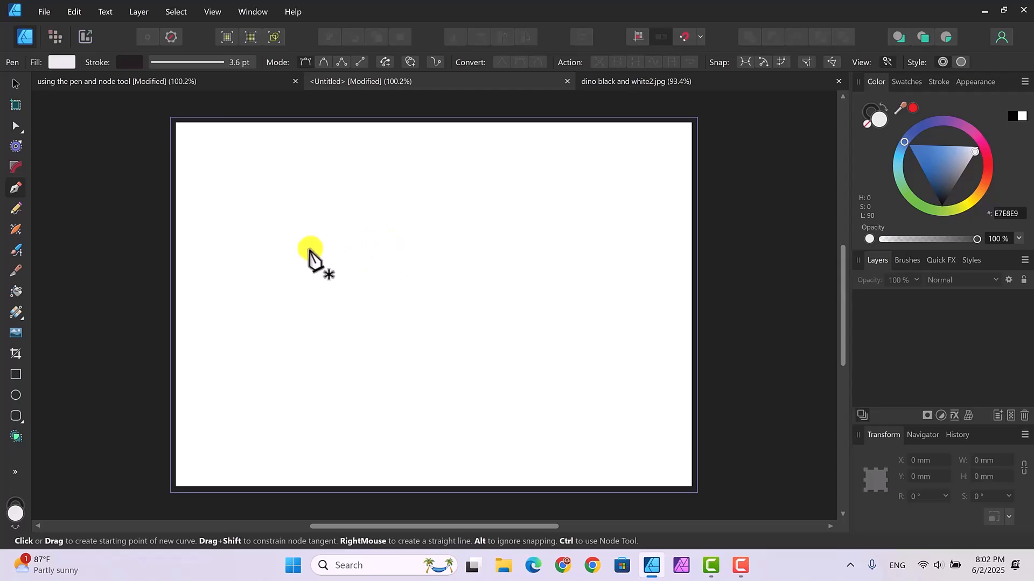
Draw a straight line in the artboard's upper area and an open, smooth five-node curve about 193 by 76 mm below it
click(286, 215)
click(473, 212)
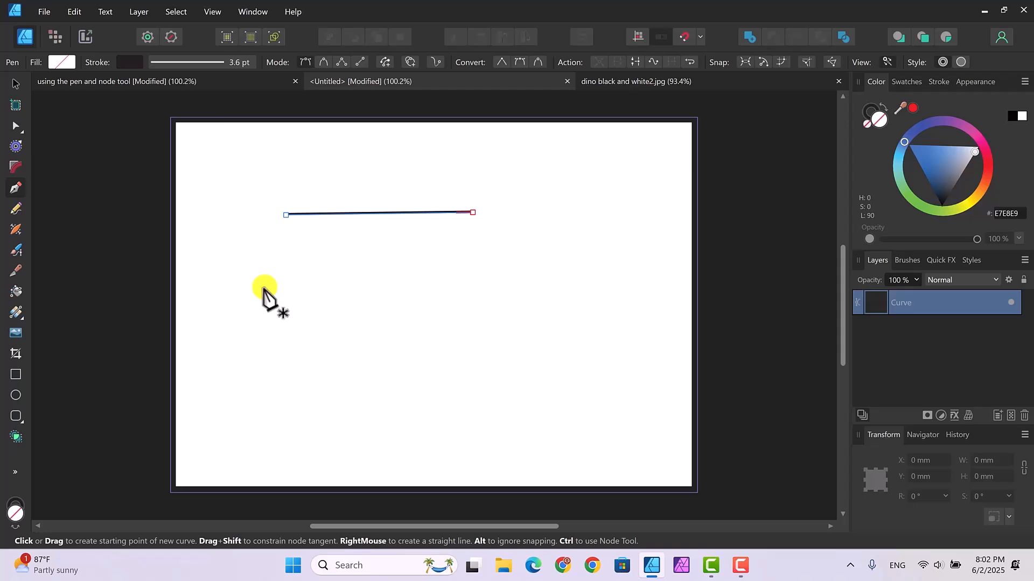
drag(264, 287, 321, 287)
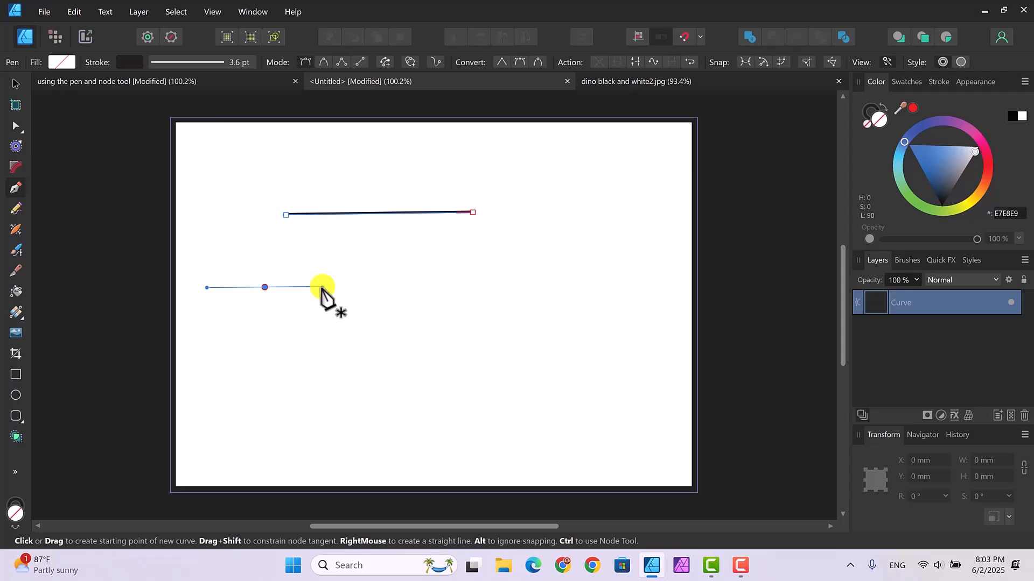
drag(321, 287, 323, 288)
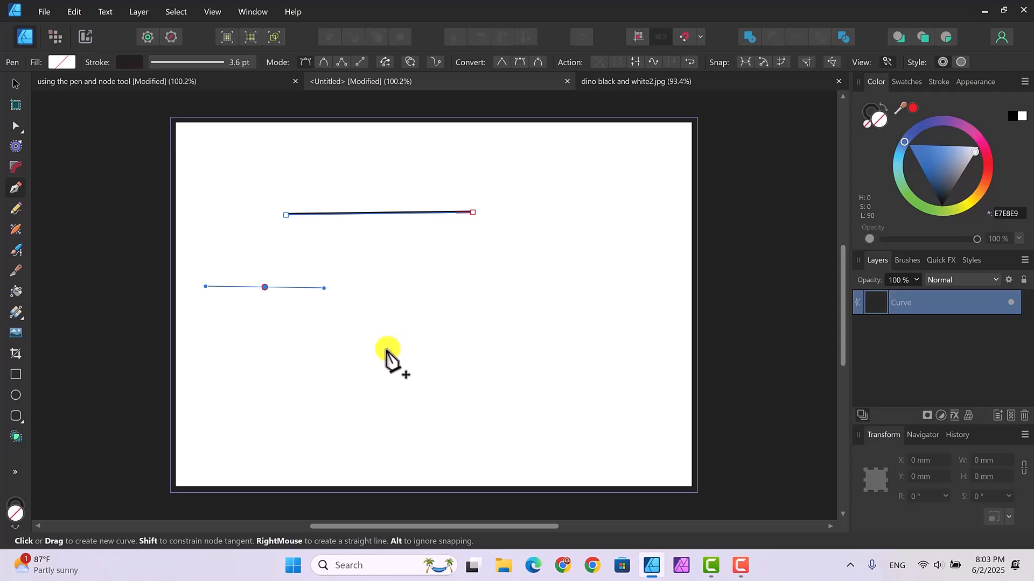
click(386, 350)
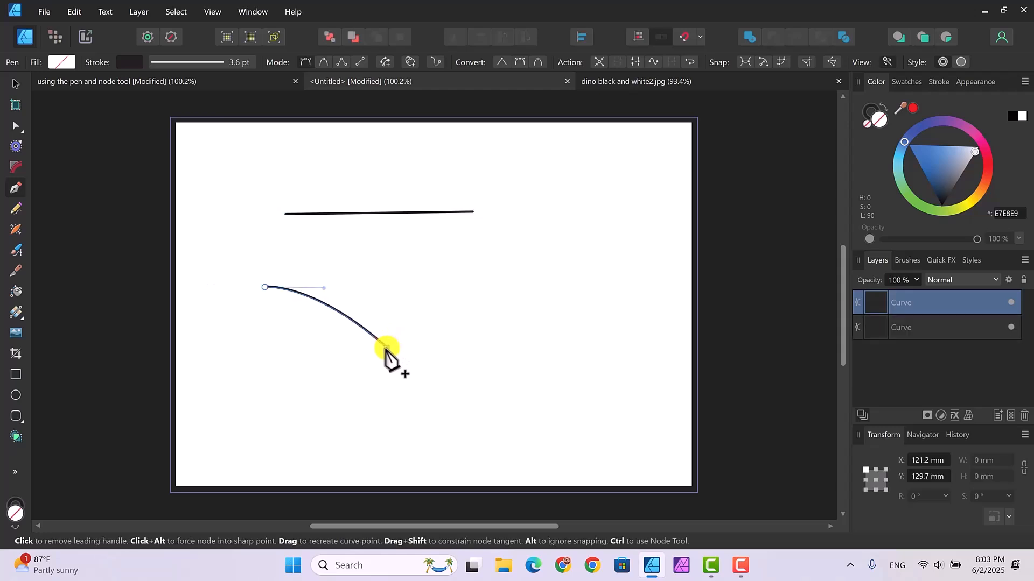
drag(386, 348, 470, 334)
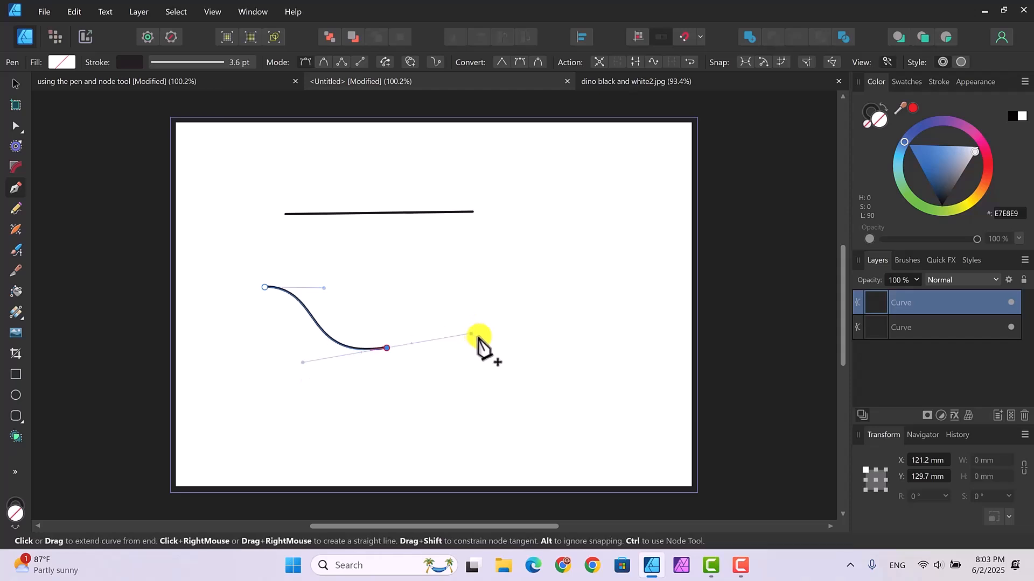
click(514, 406)
drag(514, 408, 563, 371)
drag(502, 296, 321, 429)
click(291, 366)
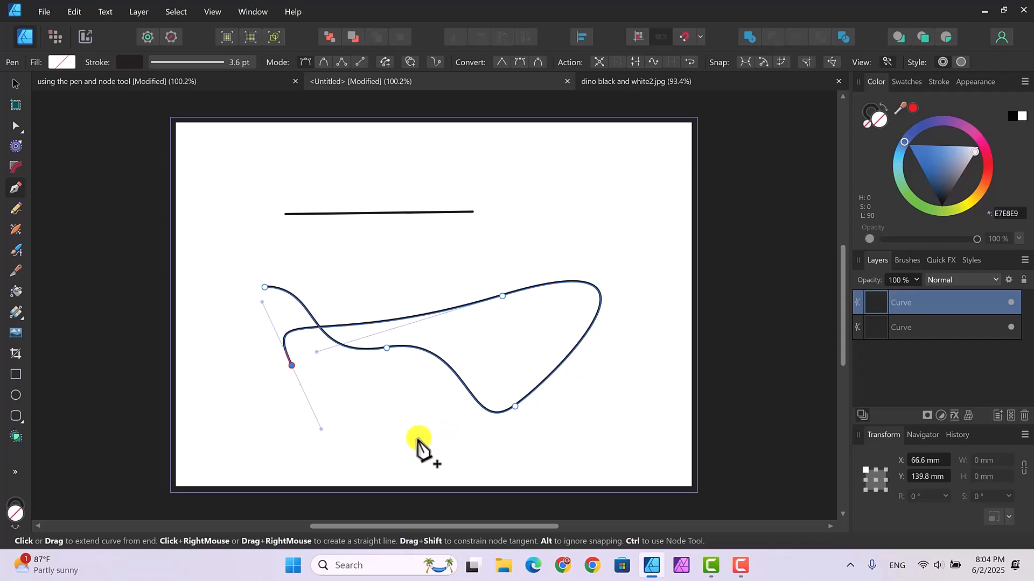
key(v)
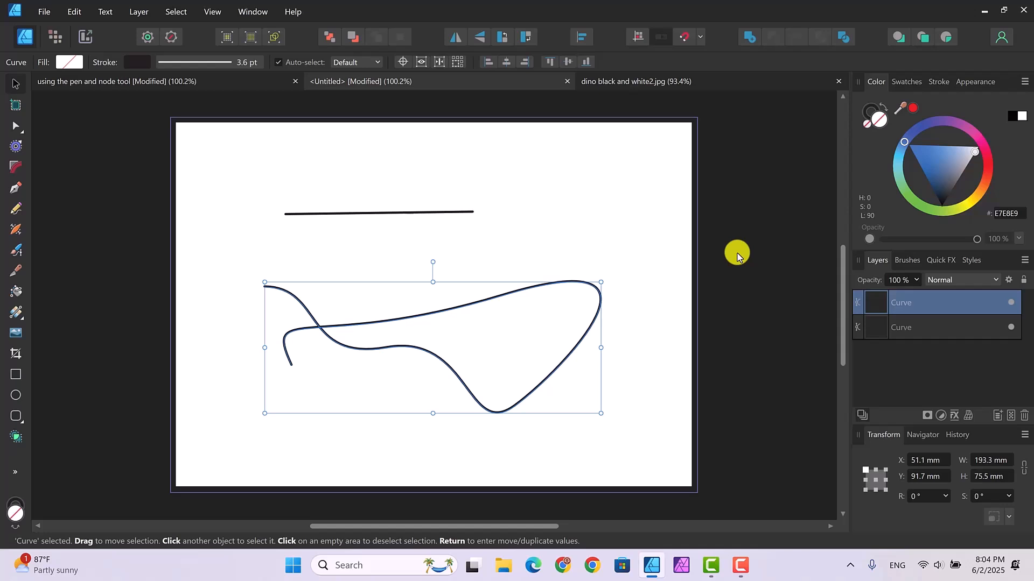
Undo the straight line and the smooth curve to clear the artboard
key(ctrl+z)
key(ctrl+z)
key(ctrl+z)
key(ctrl+z)
key(ctrl+z)
key(ctrl+z)
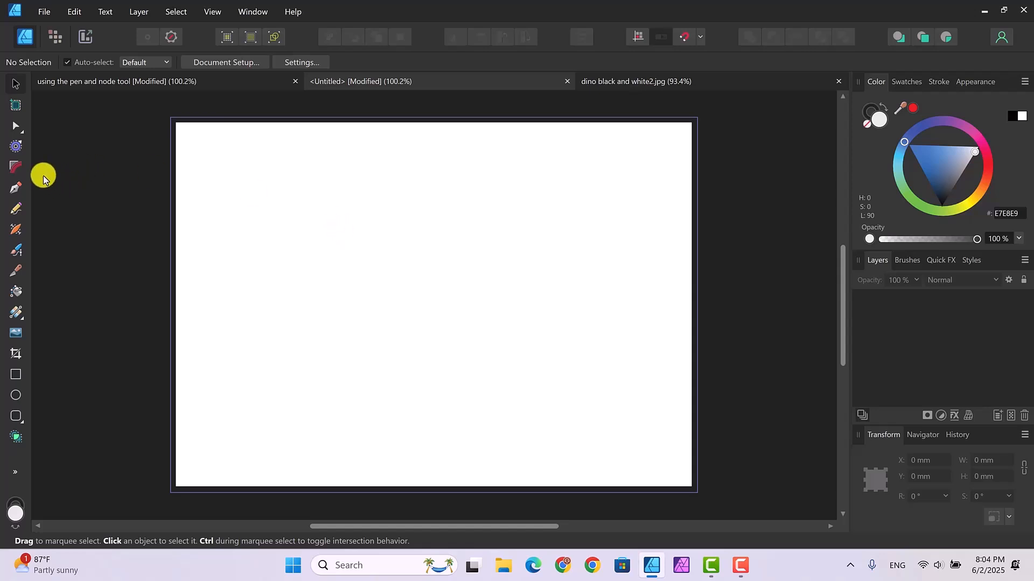
Draw a closed rounded shape with the Pen tool from four smooth nodes in the artboard's upper middle, ending on the starting node
click(16, 188)
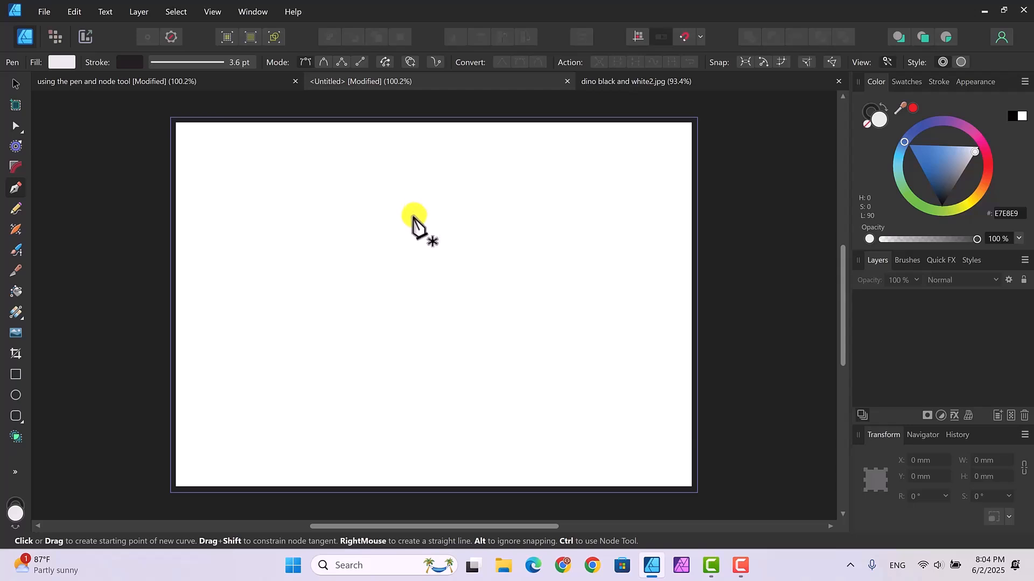
drag(411, 210, 469, 209)
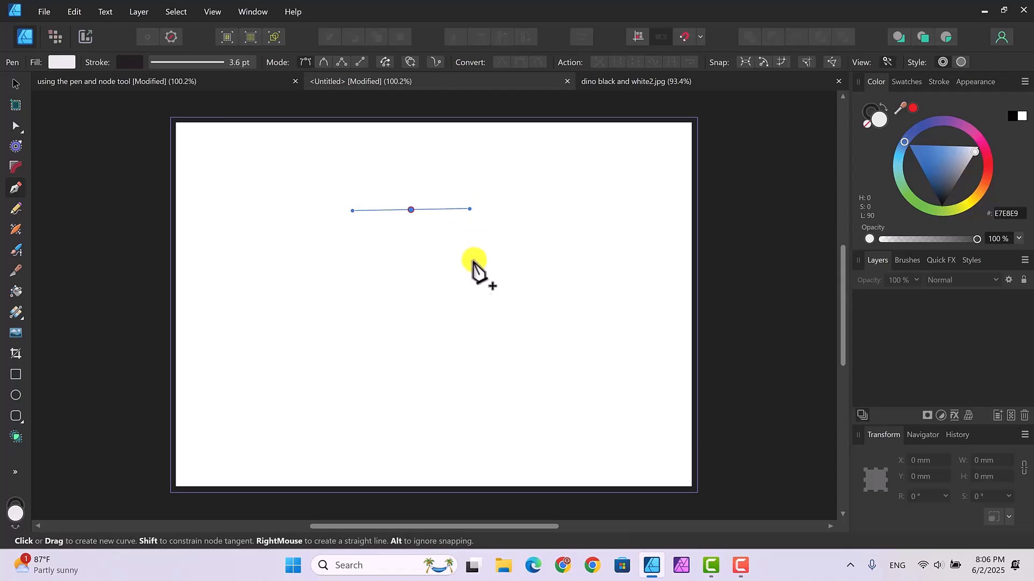
click(473, 268)
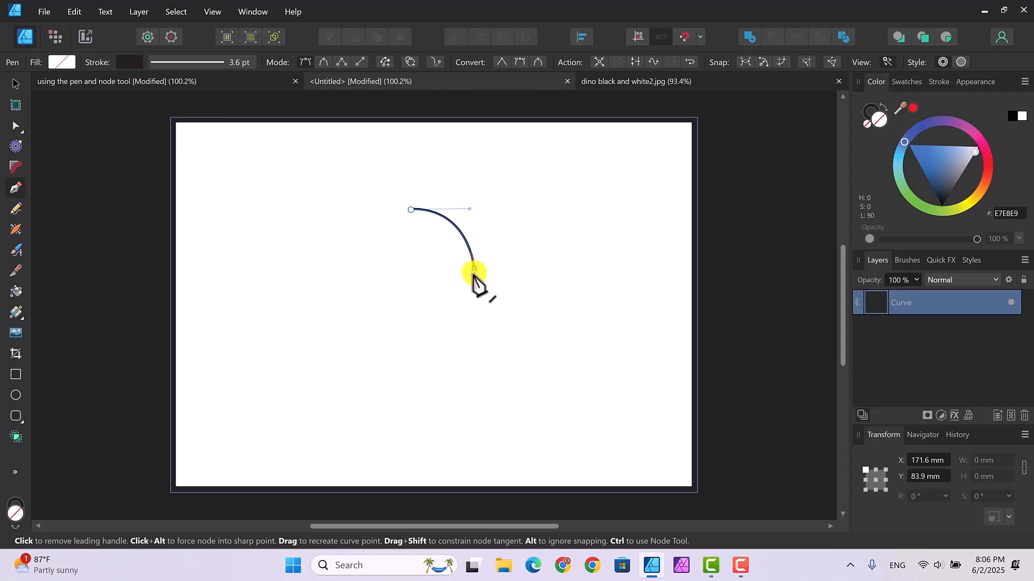
drag(475, 278, 478, 299)
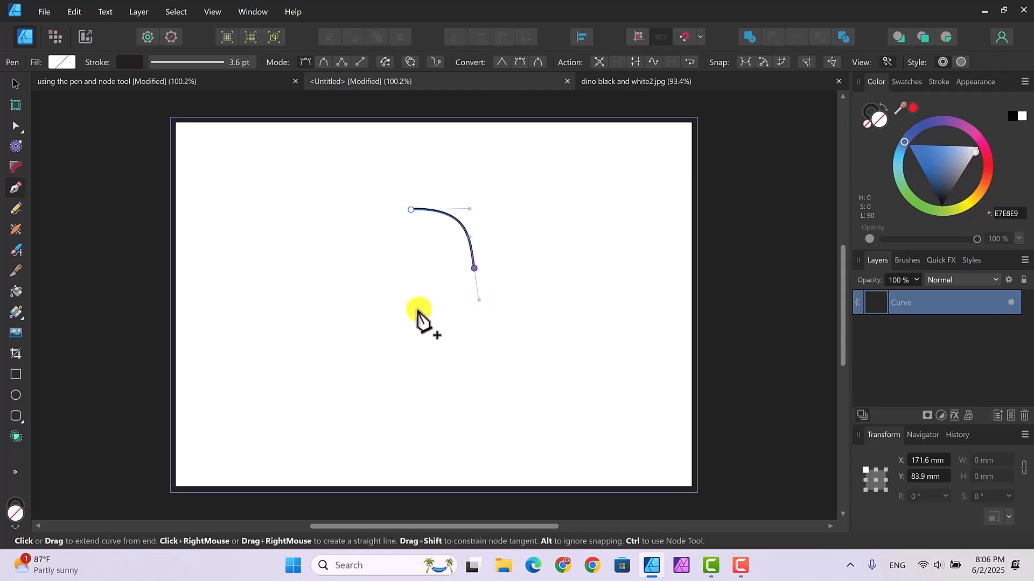
drag(418, 312, 400, 309)
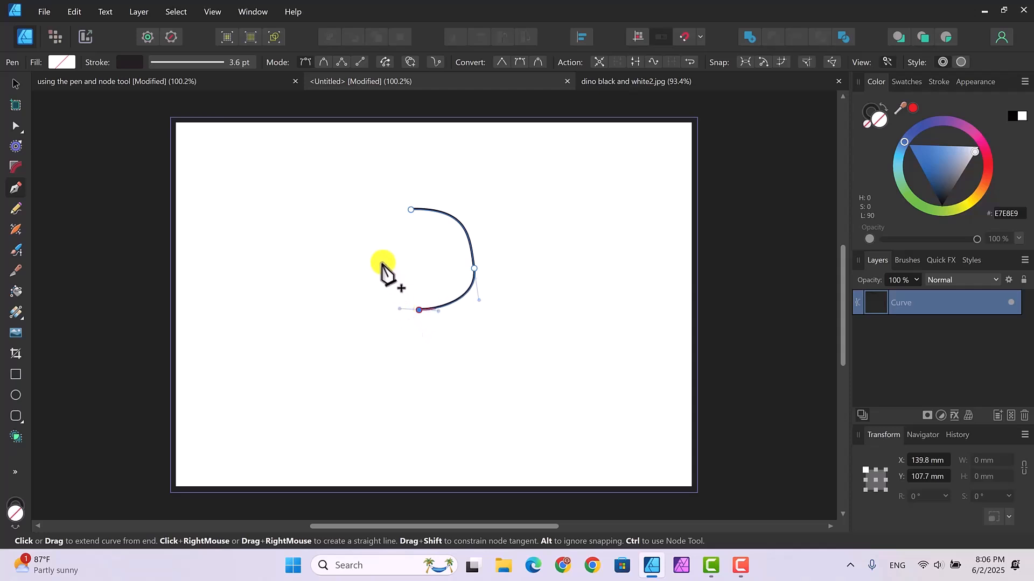
drag(383, 260, 385, 229)
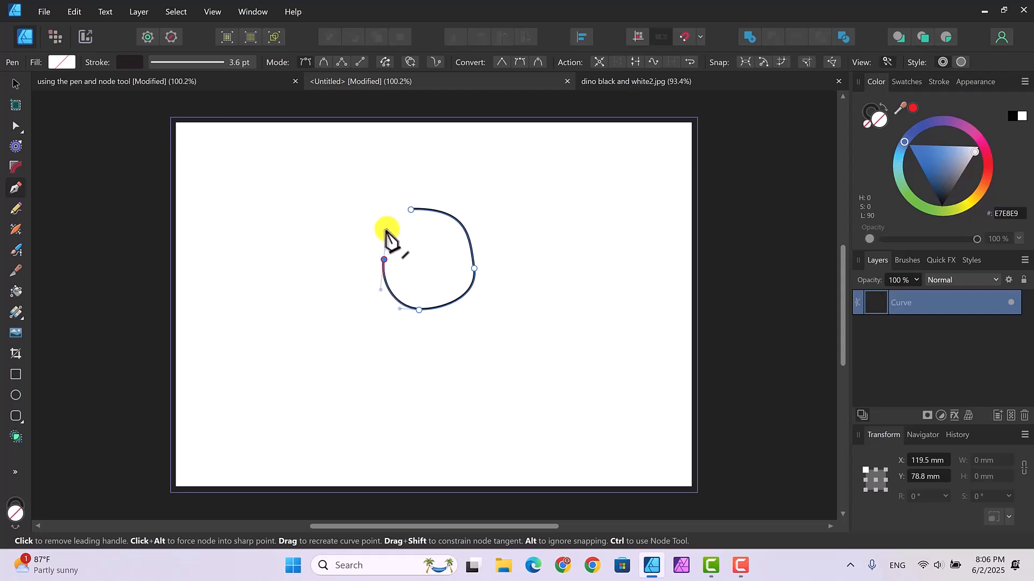
click(412, 211)
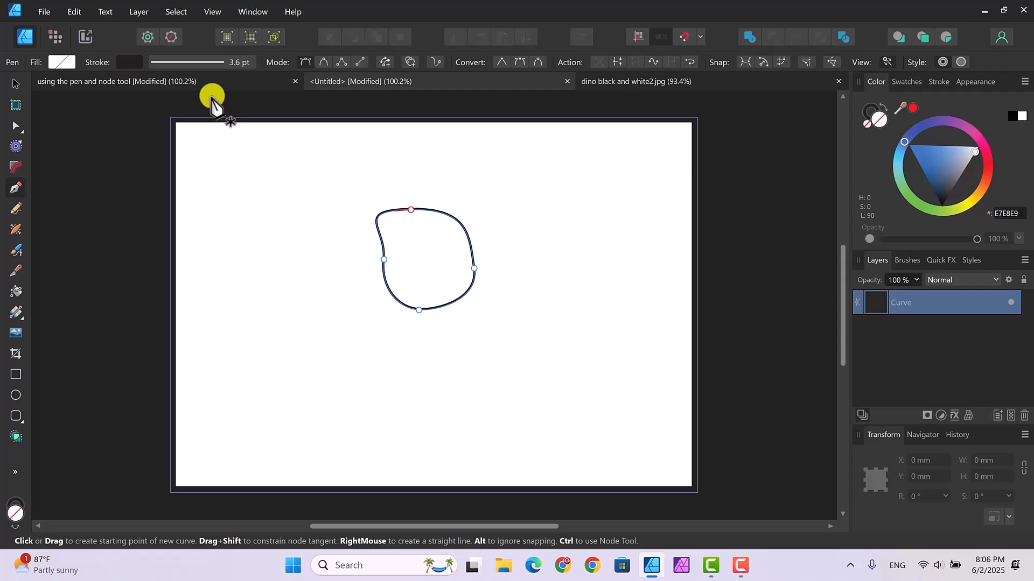
Reposition the top, left, right and bottom nodes of the closed shape with the Node tool to even out its outline
click(15, 127)
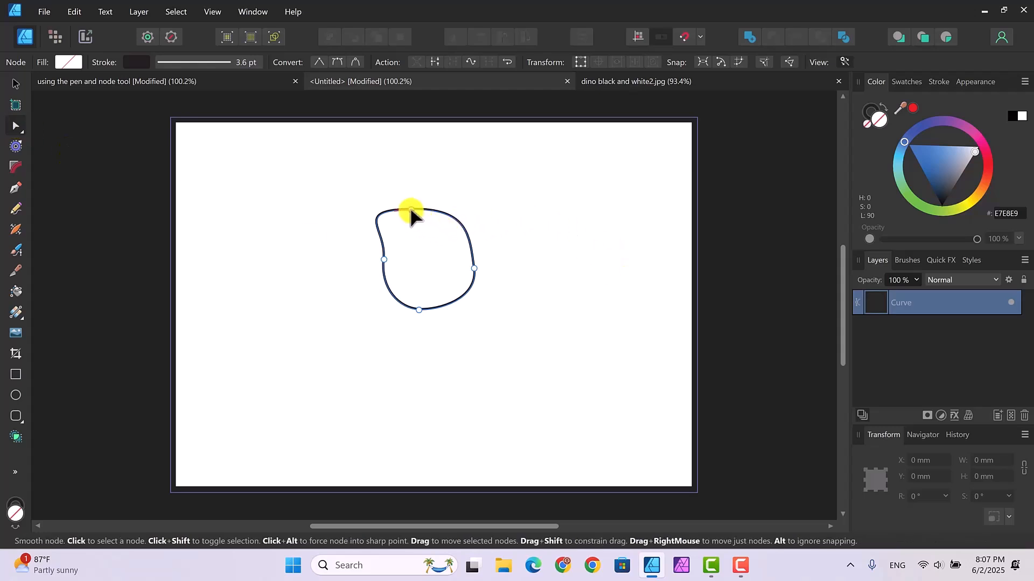
drag(410, 209, 430, 203)
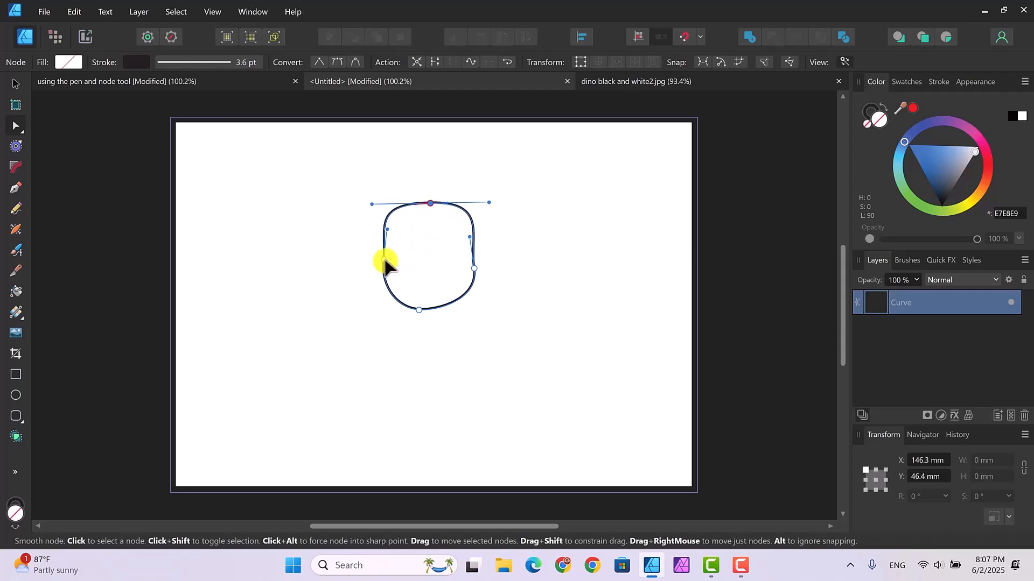
drag(383, 259, 376, 259)
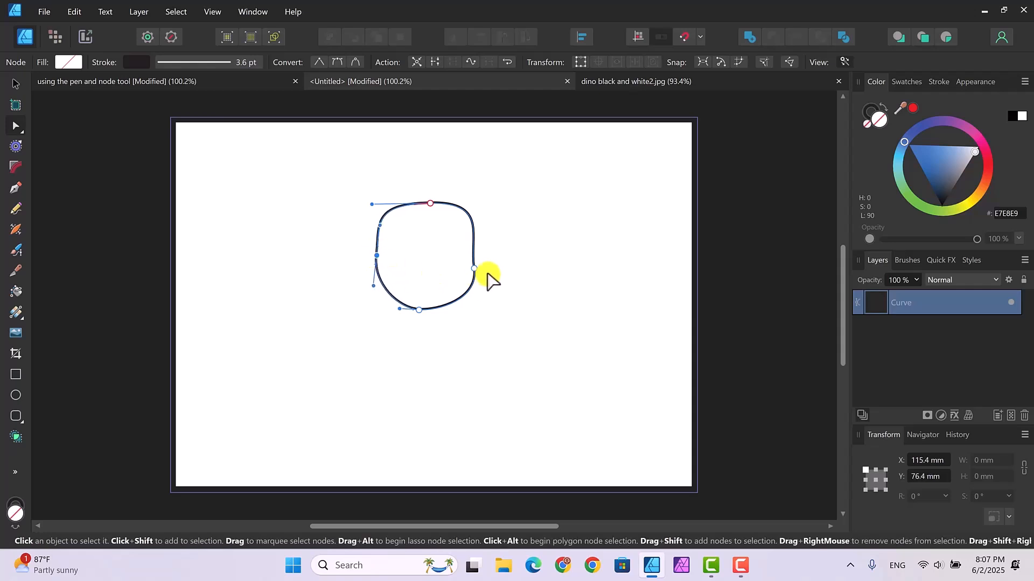
mouse_move(474, 265)
mouse_down()
mouse_move(486, 257)
mouse_move(484, 266)
mouse_up()
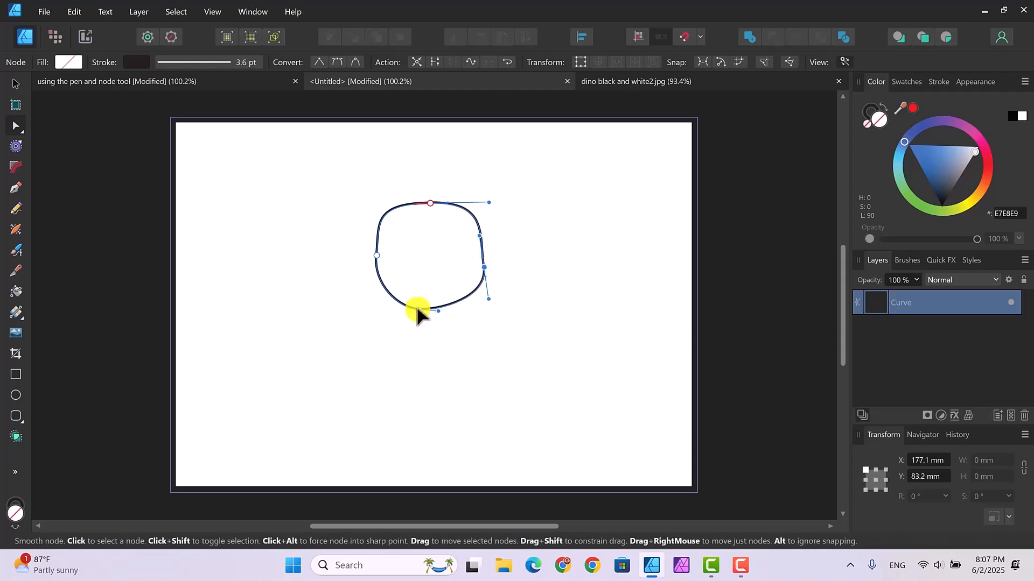
drag(418, 308, 424, 305)
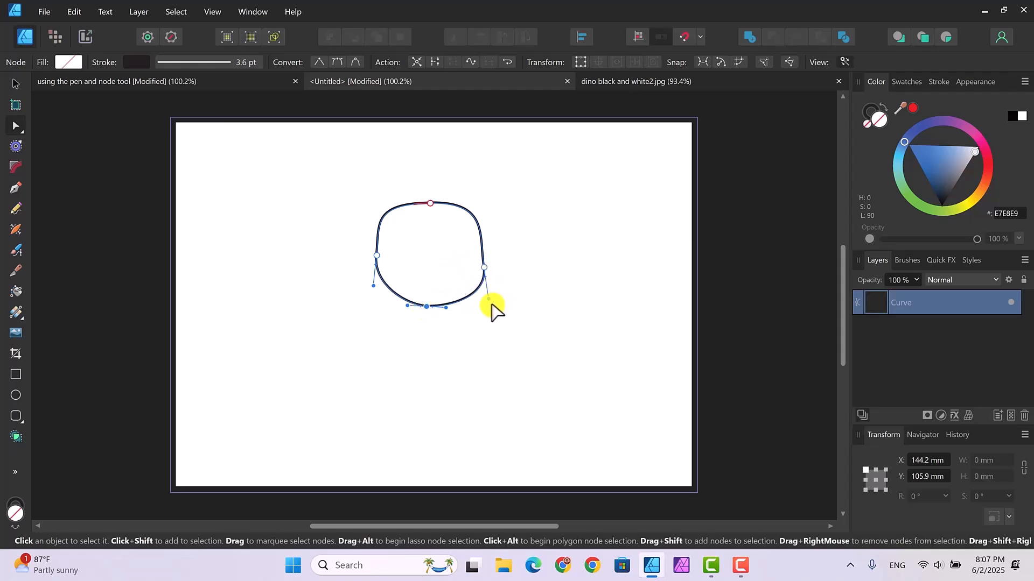
Adjust the control handles of the shape's four nodes and nudge its right and left nodes inward or outward to make it more circular
drag(486, 305, 486, 290)
click(429, 202)
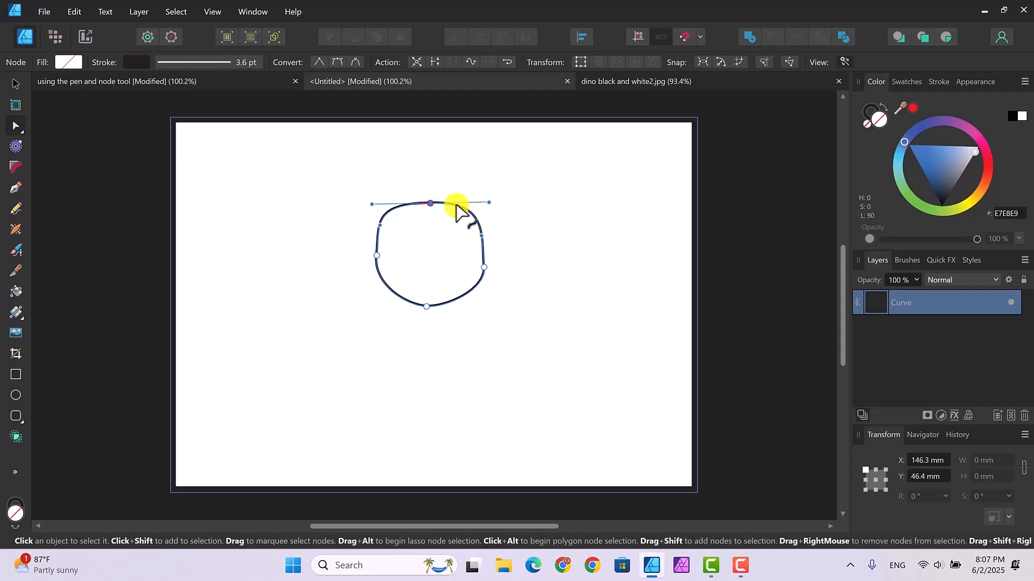
drag(490, 200, 477, 203)
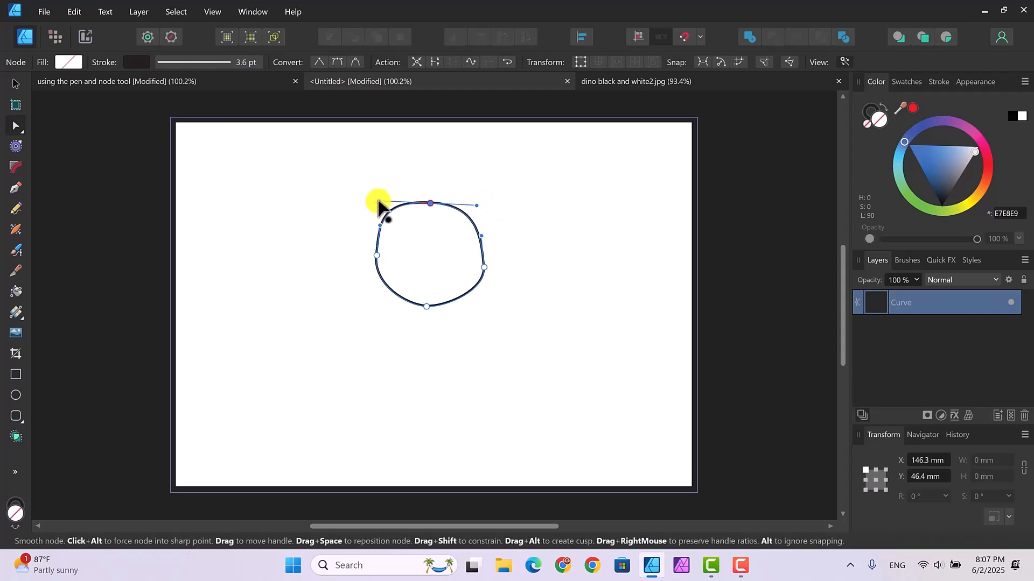
click(376, 255)
drag(373, 285, 378, 282)
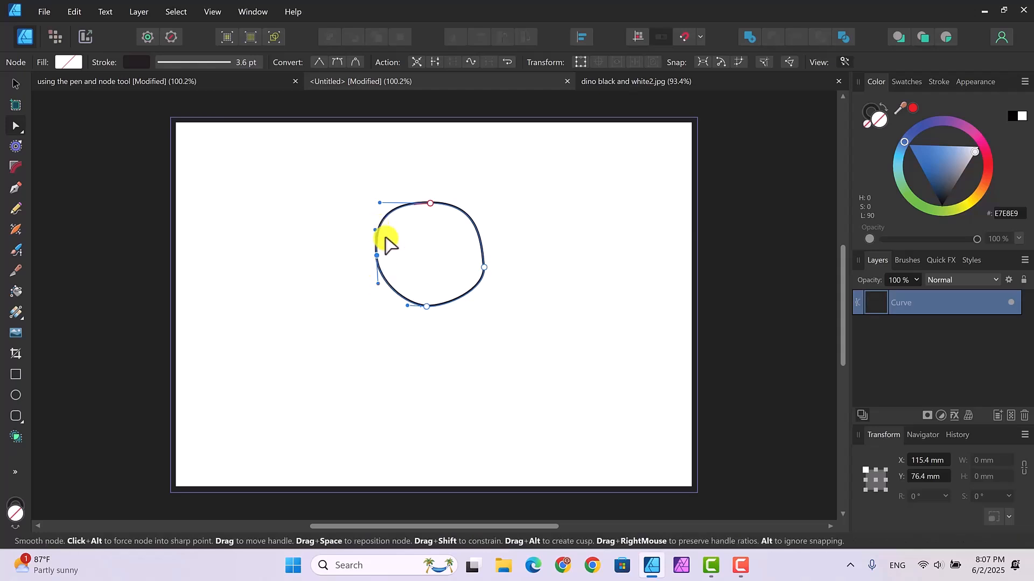
click(484, 266)
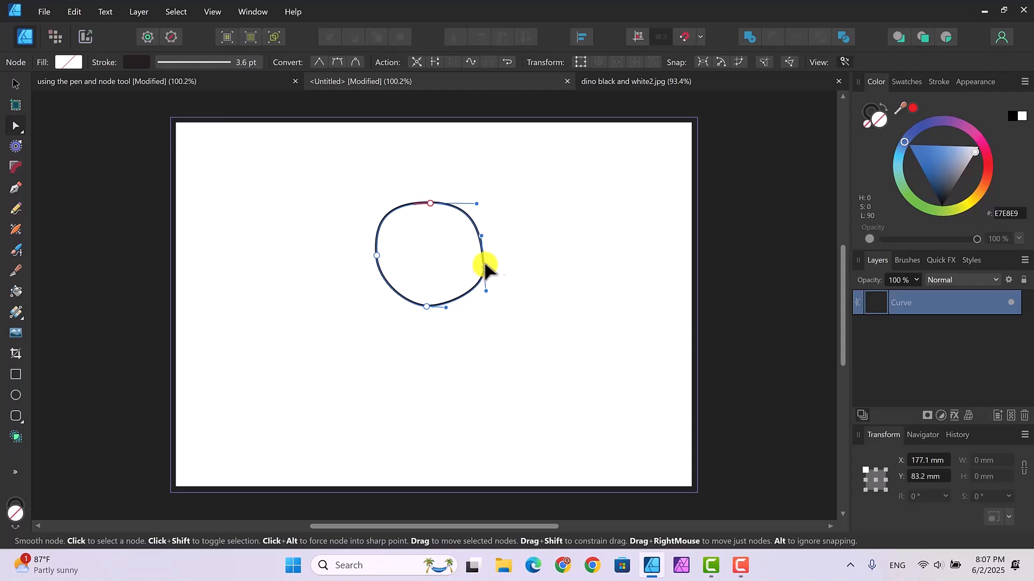
drag(485, 291, 485, 278)
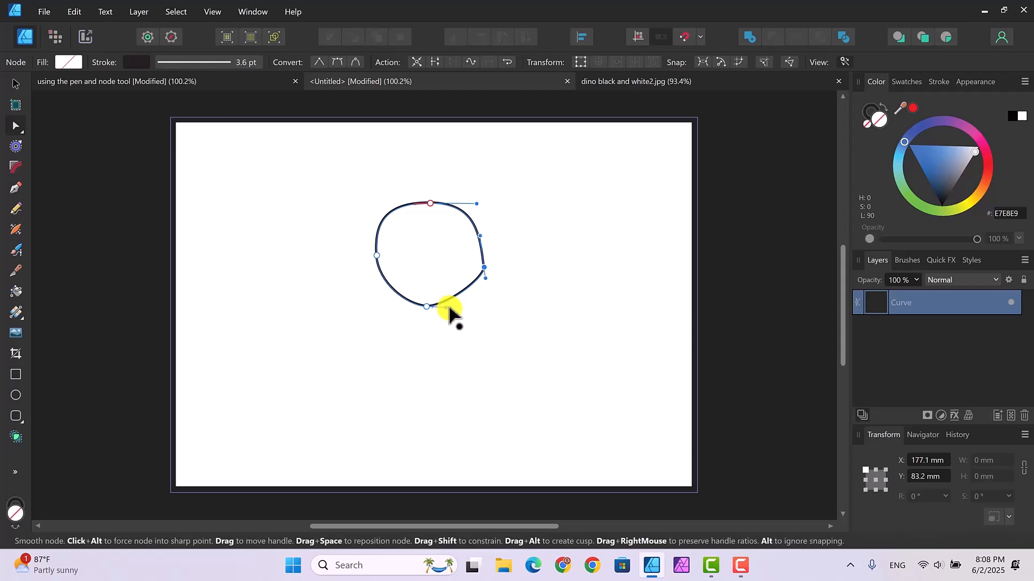
drag(451, 306, 480, 263)
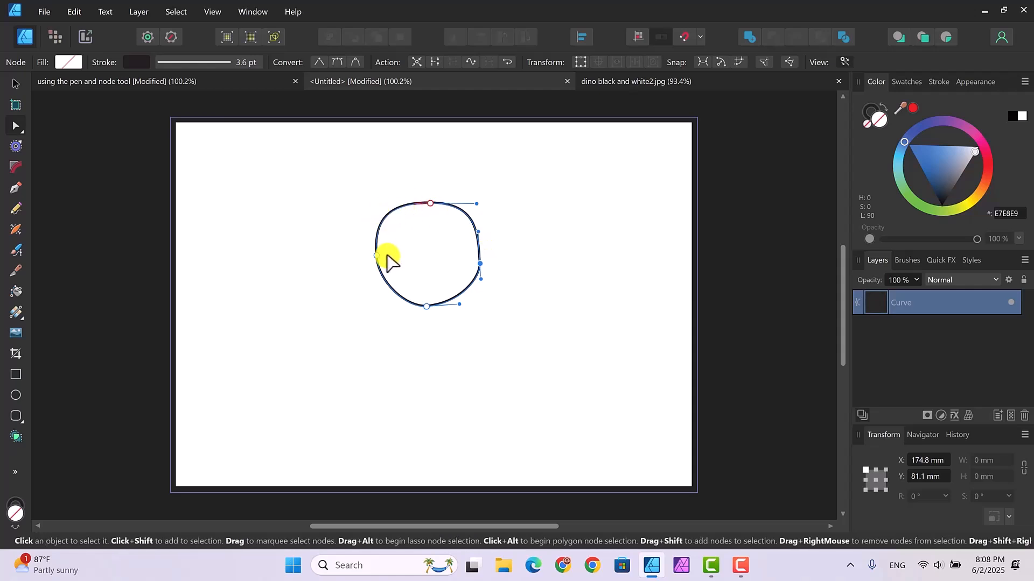
drag(378, 250, 376, 228)
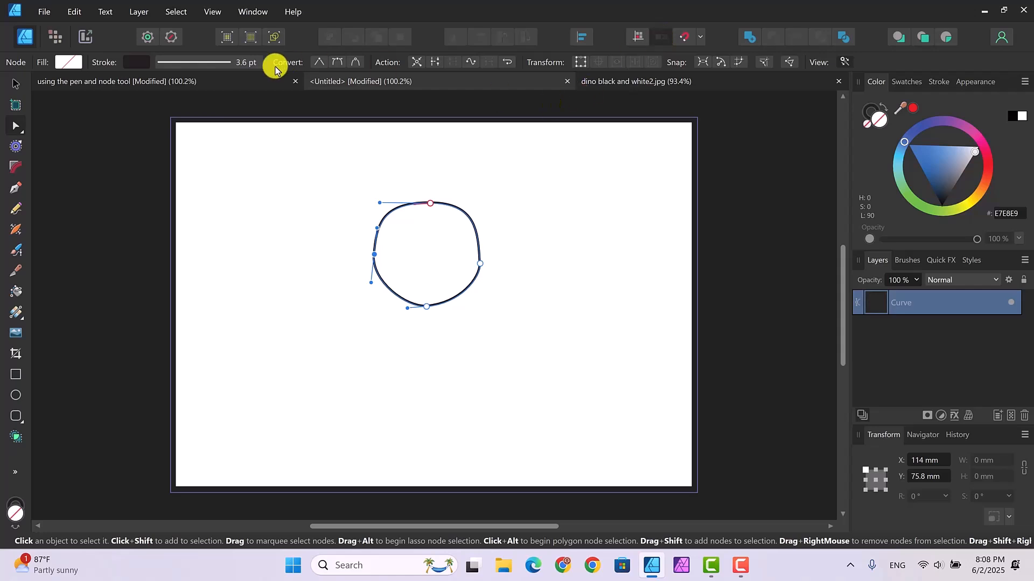
In the document with the template shapes, trace the circle with the Pen tool using four smooth nodes, closing it at the top
click(152, 83)
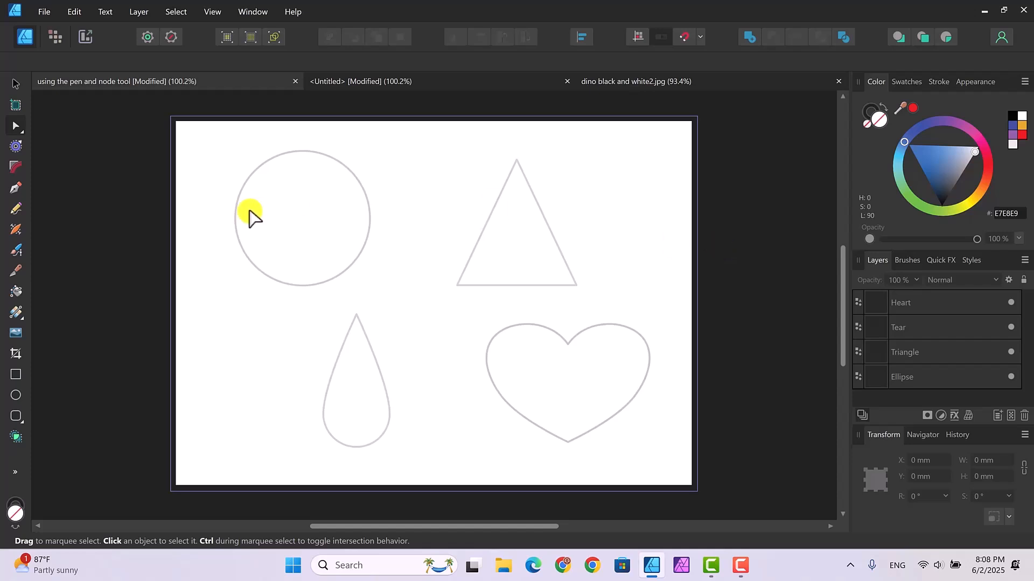
click(17, 190)
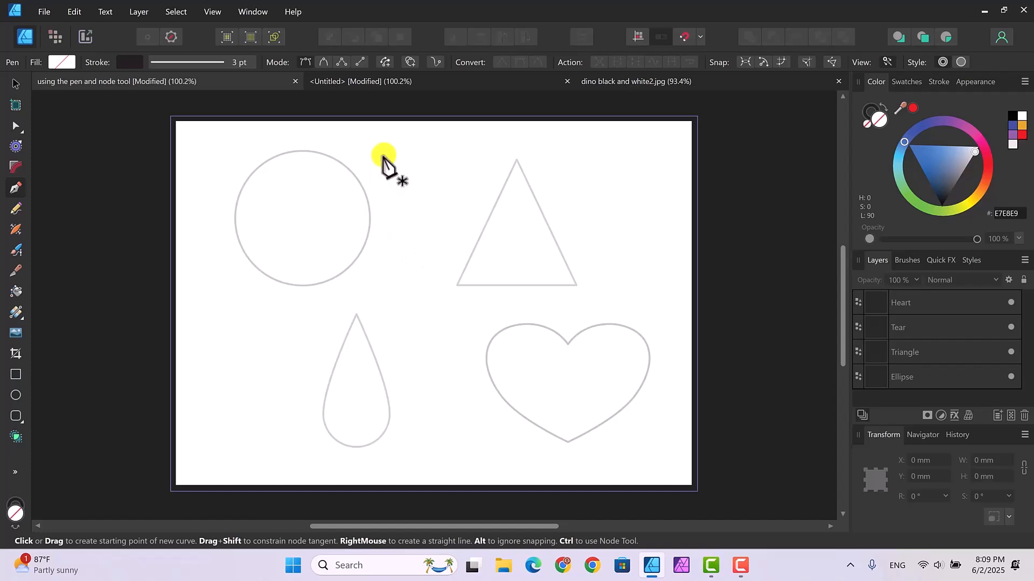
click(300, 153)
drag(300, 152, 354, 153)
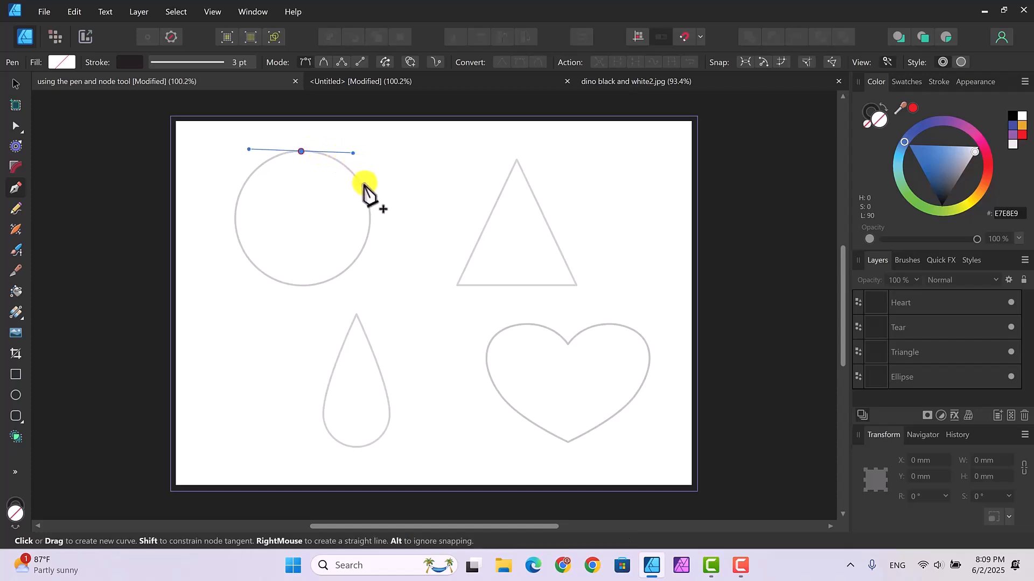
click(371, 222)
drag(371, 221, 371, 245)
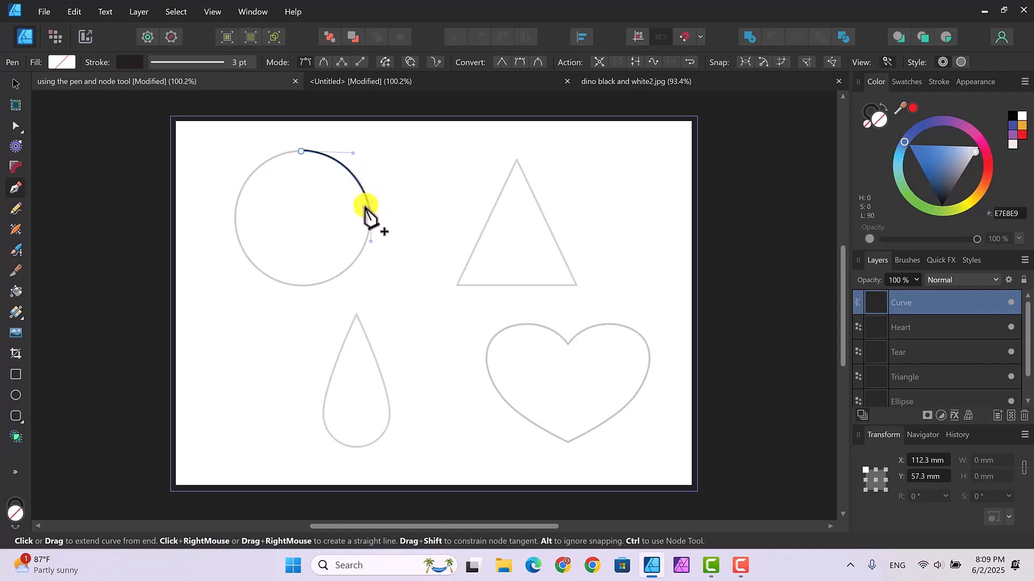
click(300, 285)
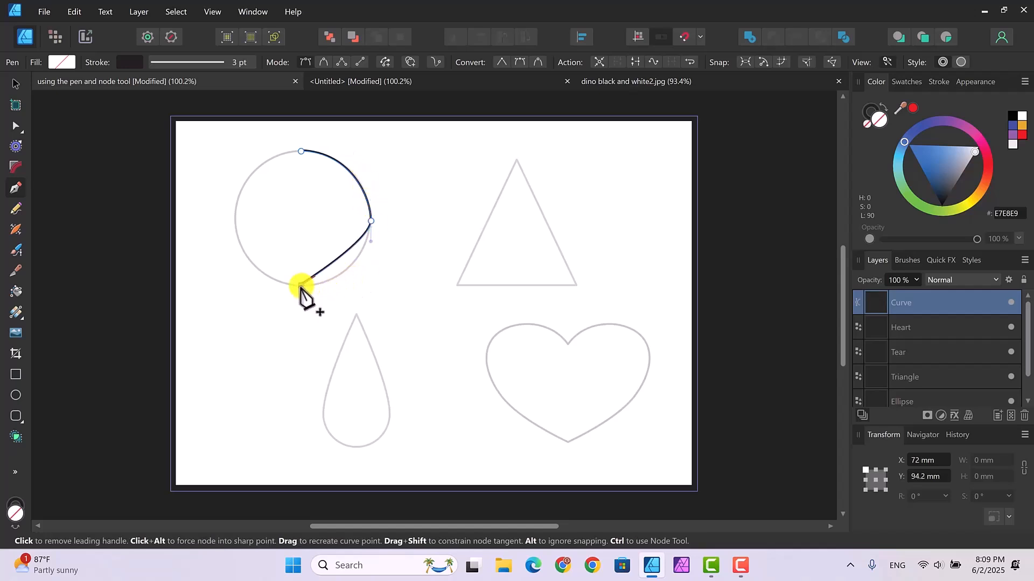
drag(300, 285, 252, 281)
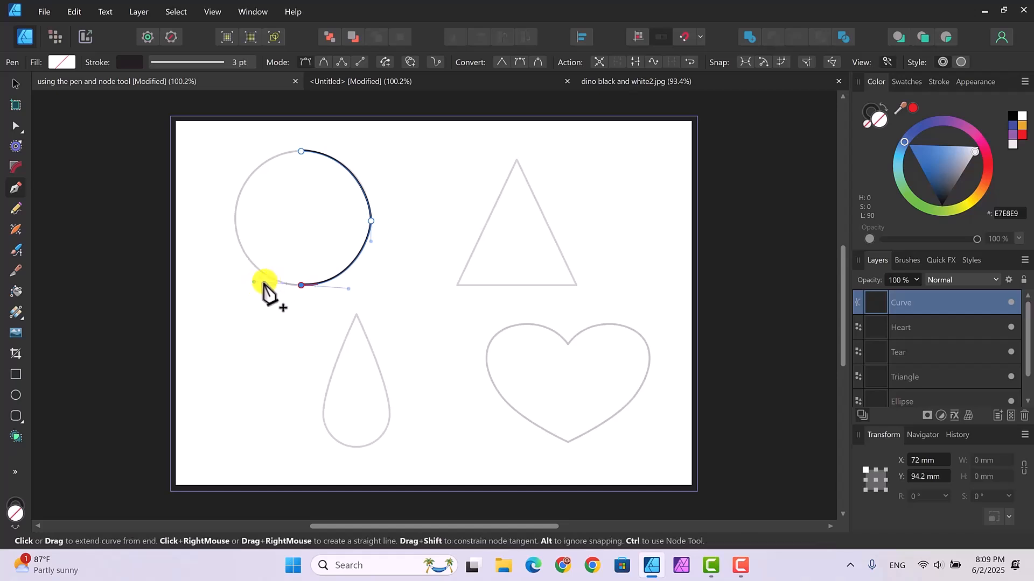
click(236, 218)
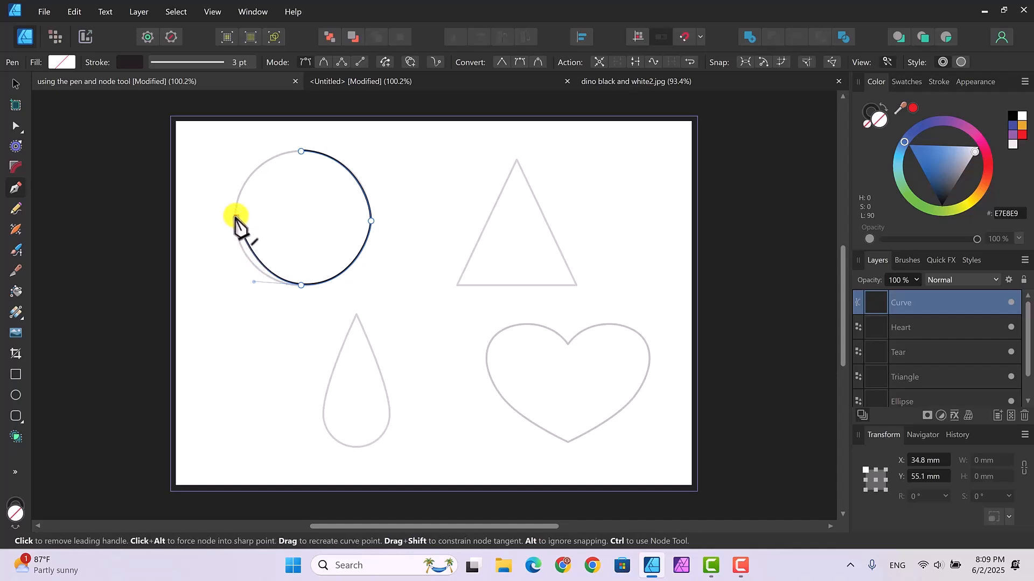
drag(234, 206, 234, 184)
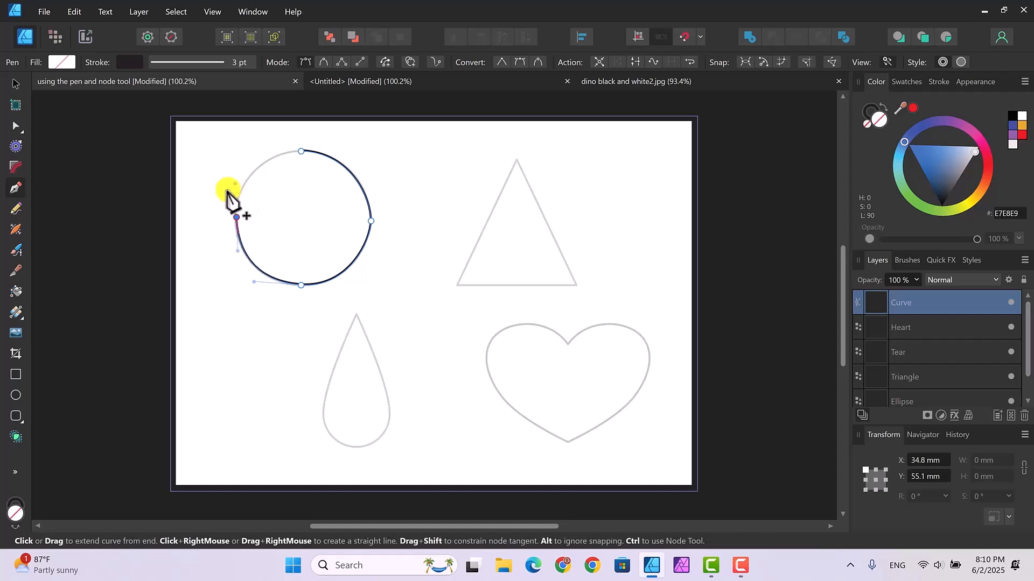
click(300, 152)
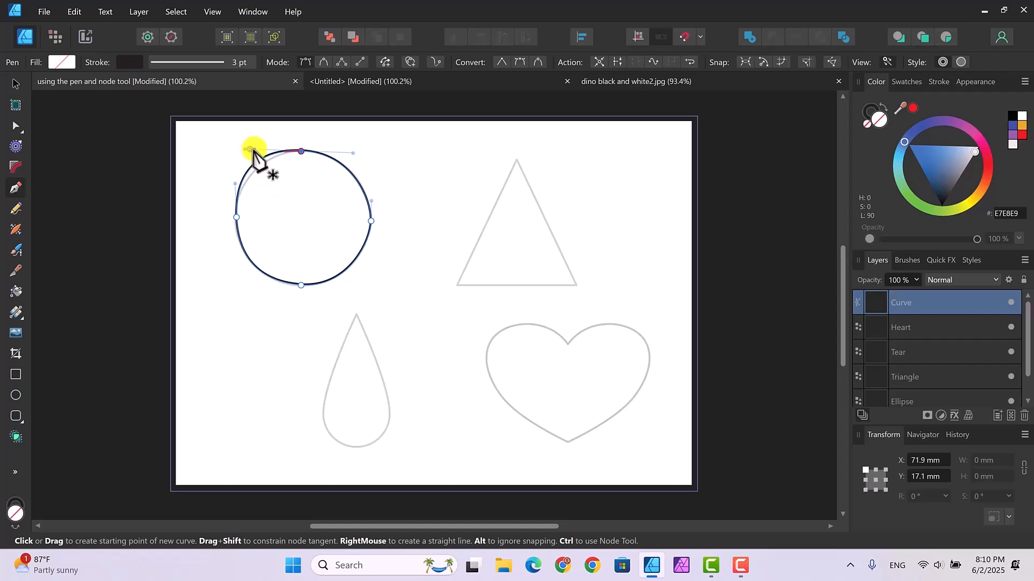
drag(250, 150, 301, 152)
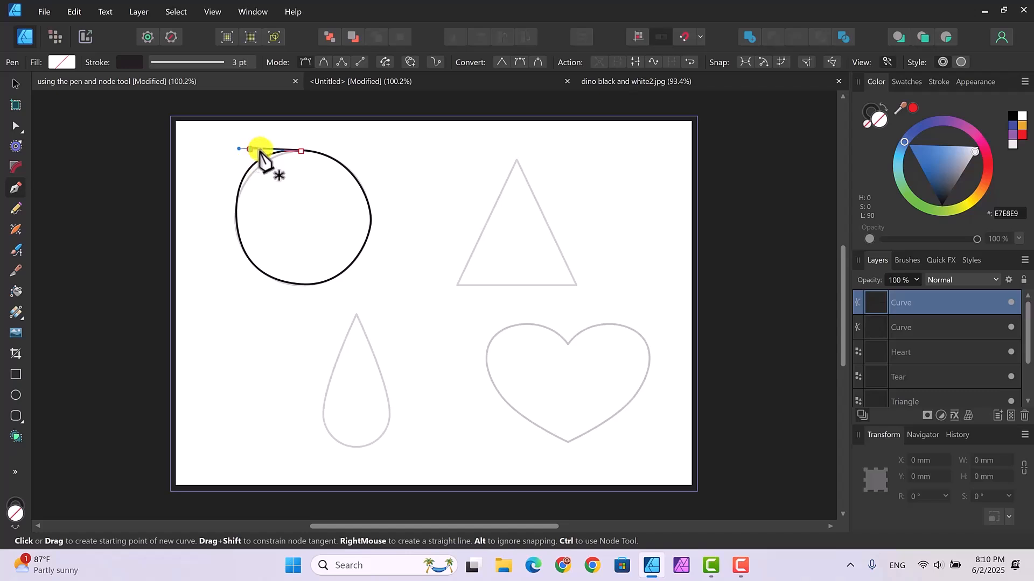
click(250, 149)
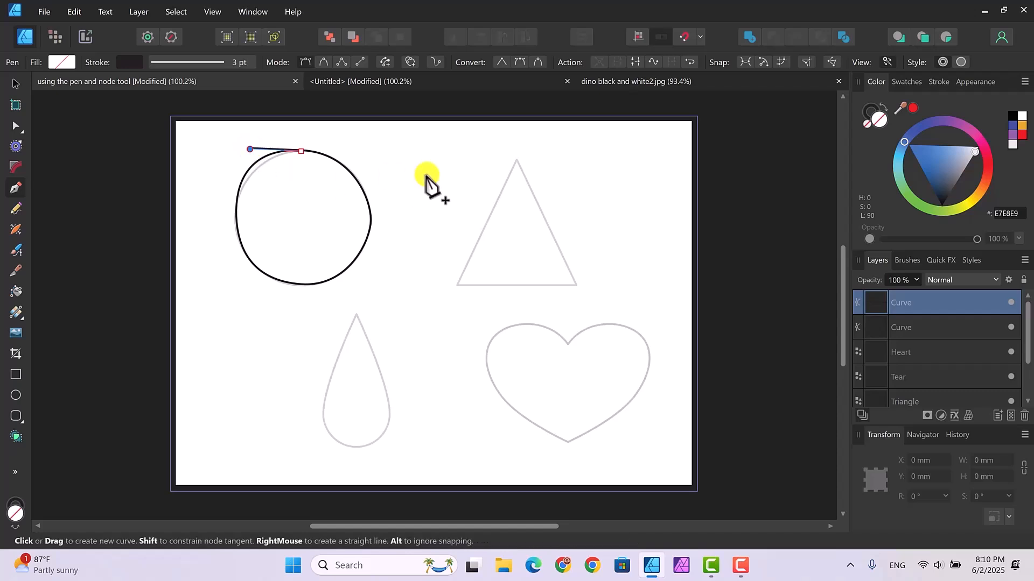
click(249, 149)
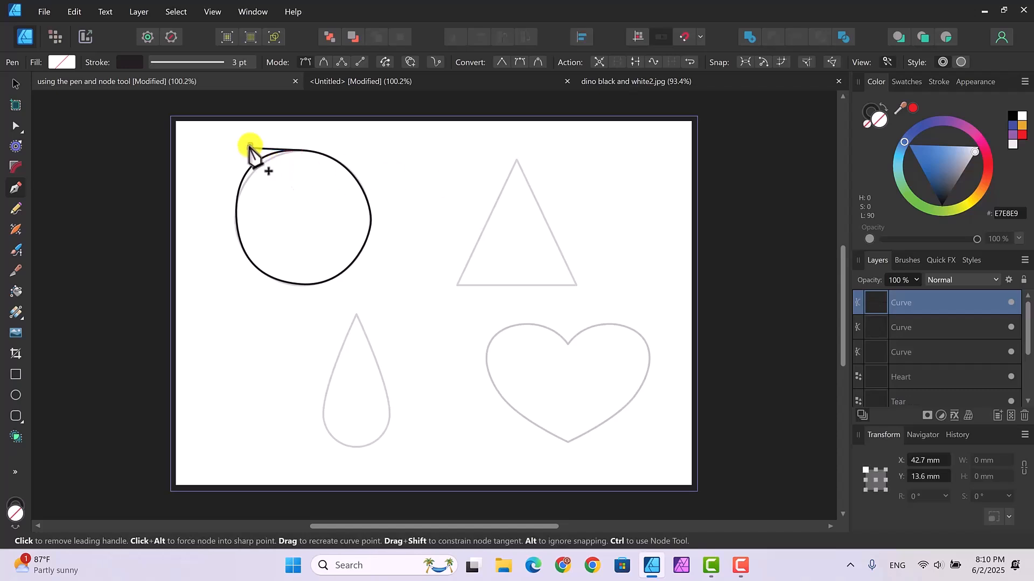
key(ctrl+z)
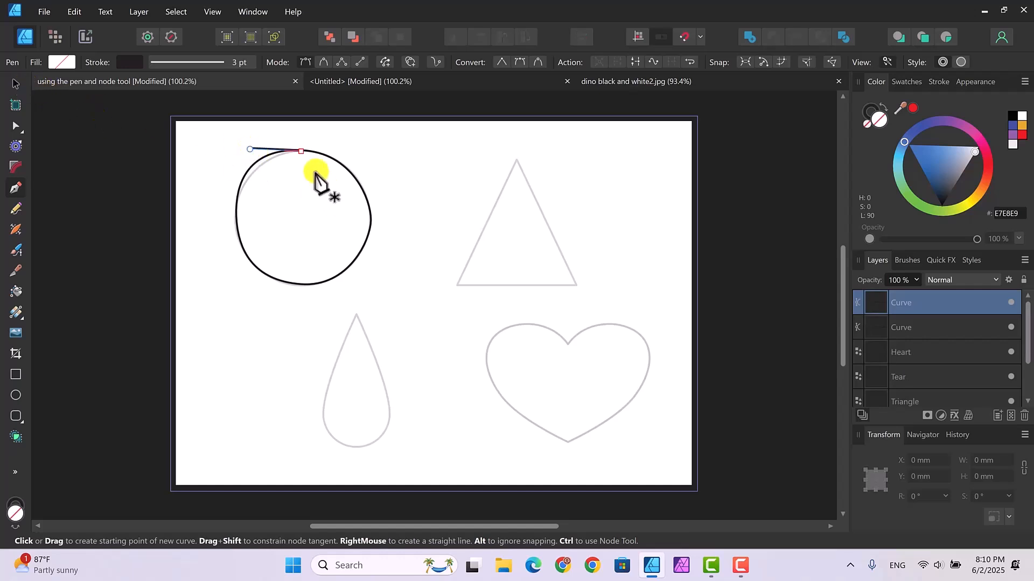
key(ctrl+z)
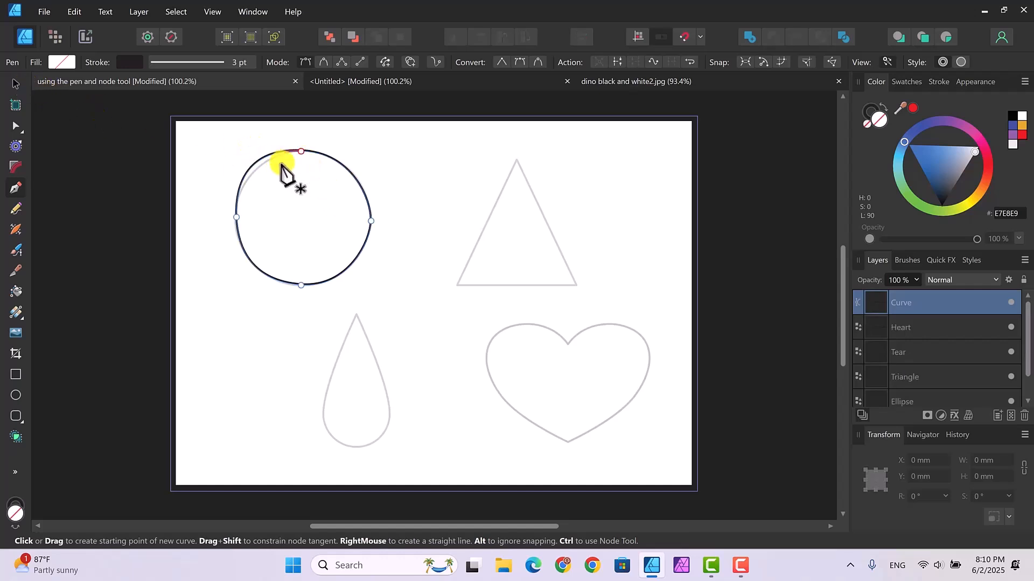
Shorten and level the left handle of the traced circle's top node with the Node tool to match the template
click(16, 127)
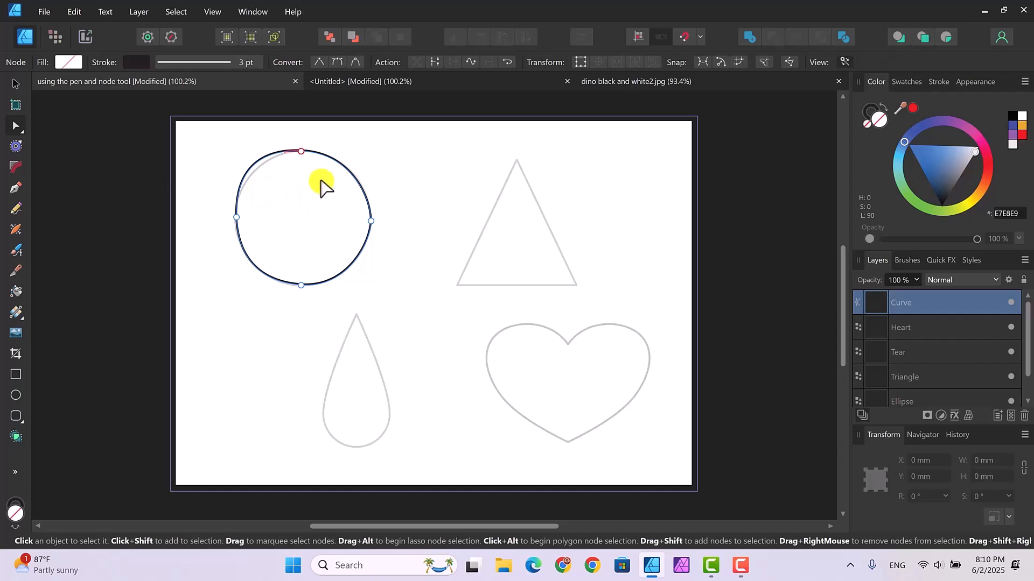
click(301, 152)
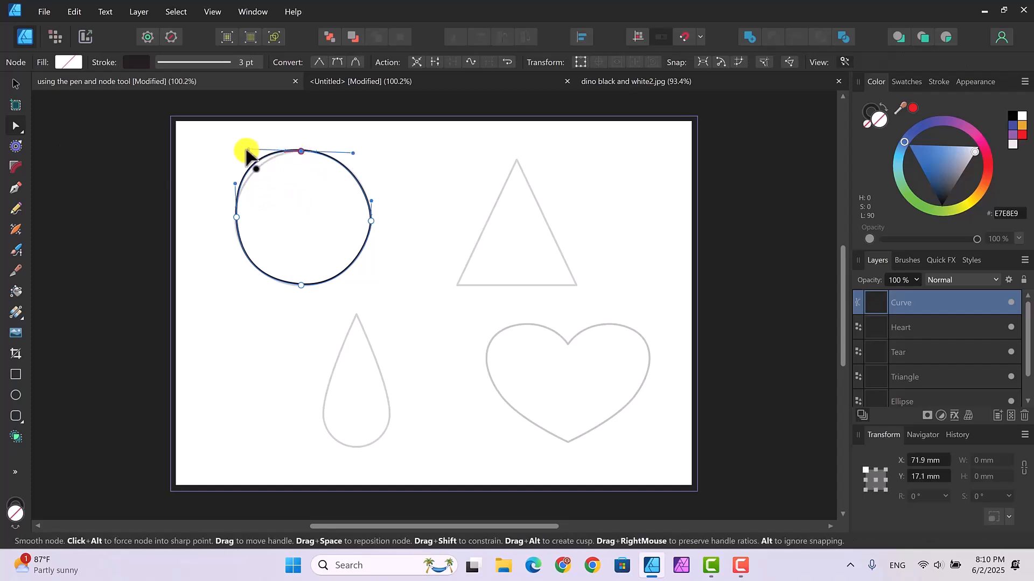
drag(248, 151, 263, 151)
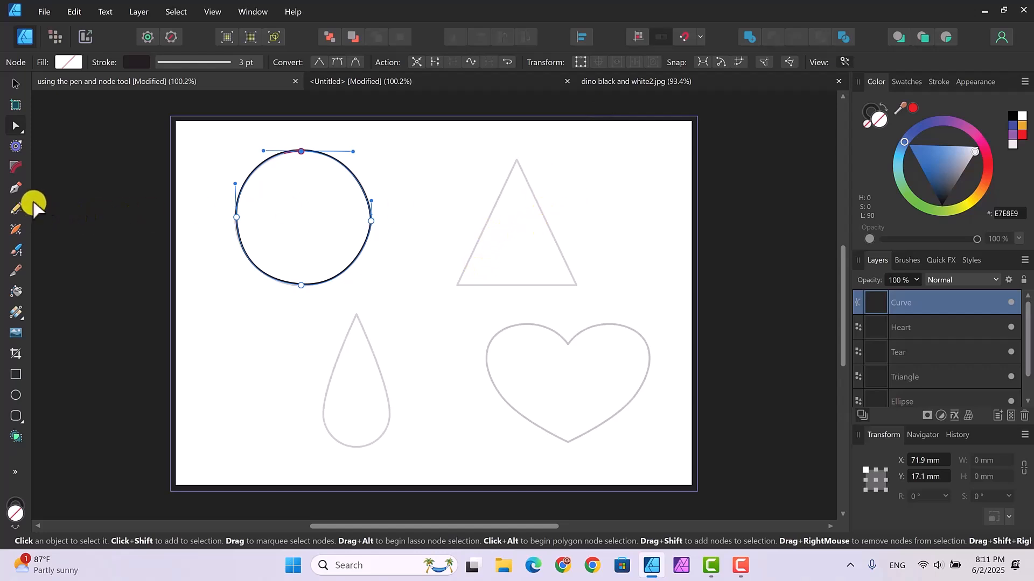
Trace the triangle template with the Pen tool using three sharp corner nodes, closing the shape at its apex
click(12, 188)
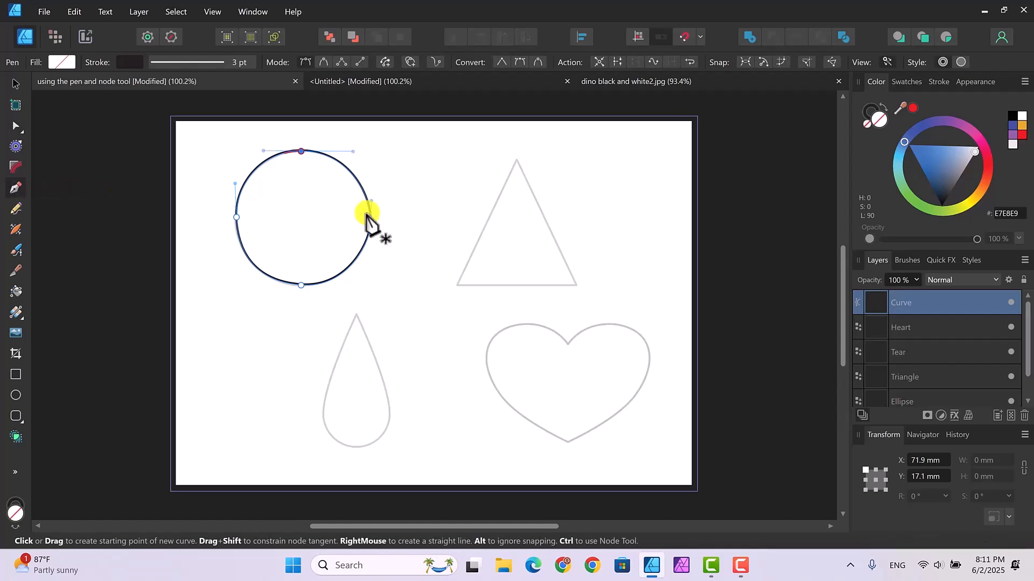
click(517, 161)
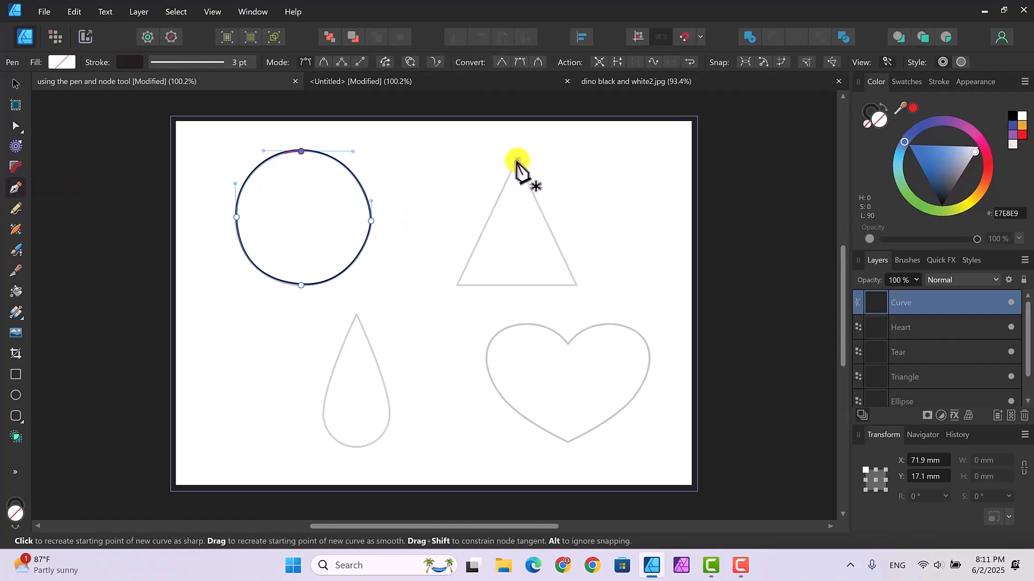
click(459, 283)
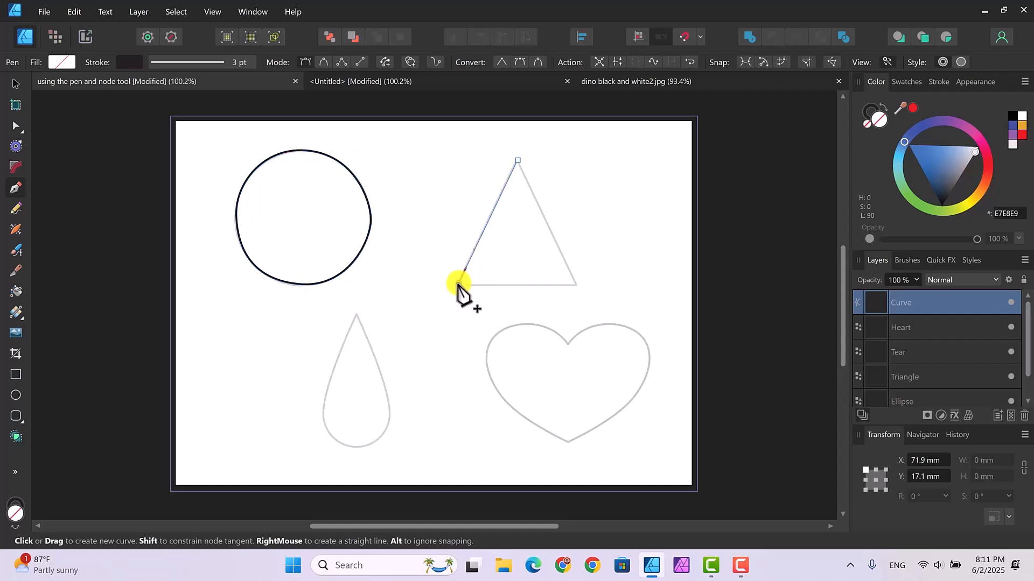
click(576, 284)
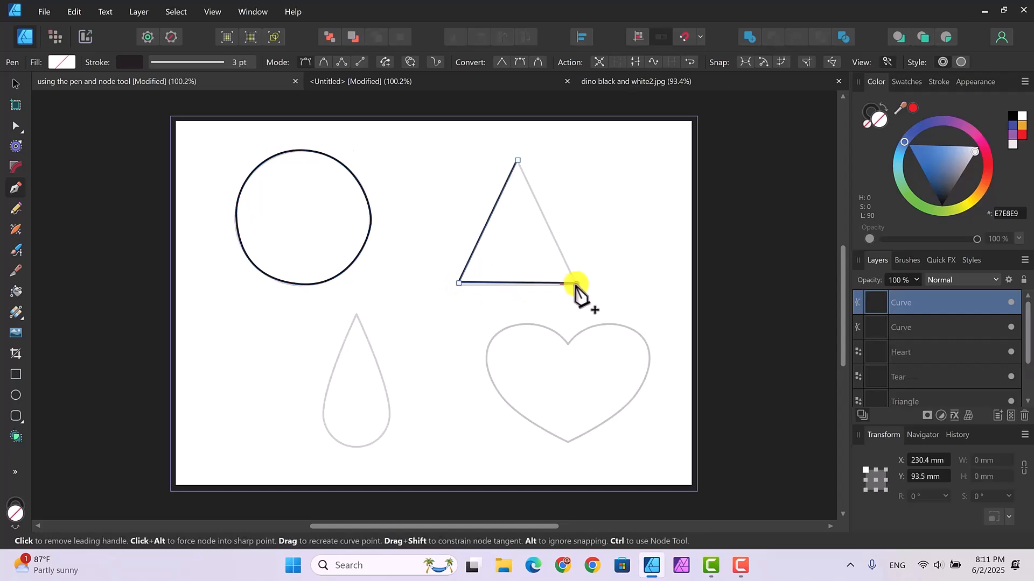
click(517, 160)
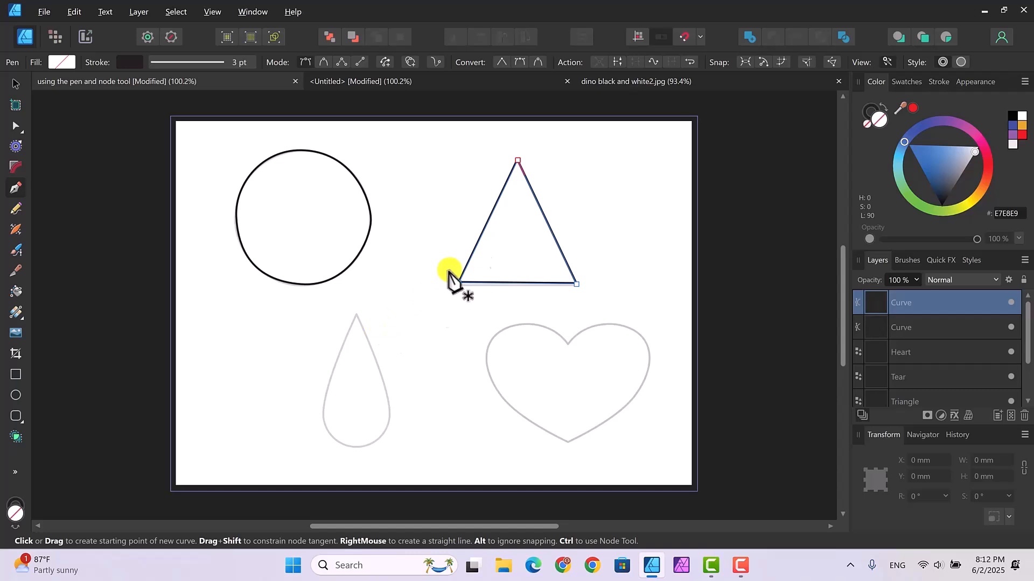
Trace the teardrop template with the Pen tool from a cusp node at its tip and a smooth node at its base, closing at the tip
click(356, 316)
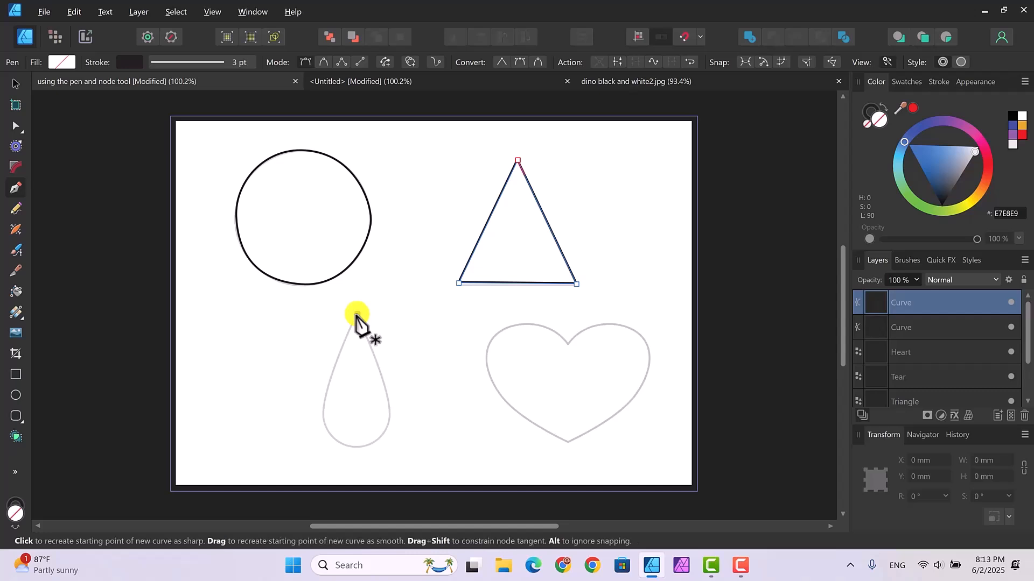
drag(357, 315, 389, 235)
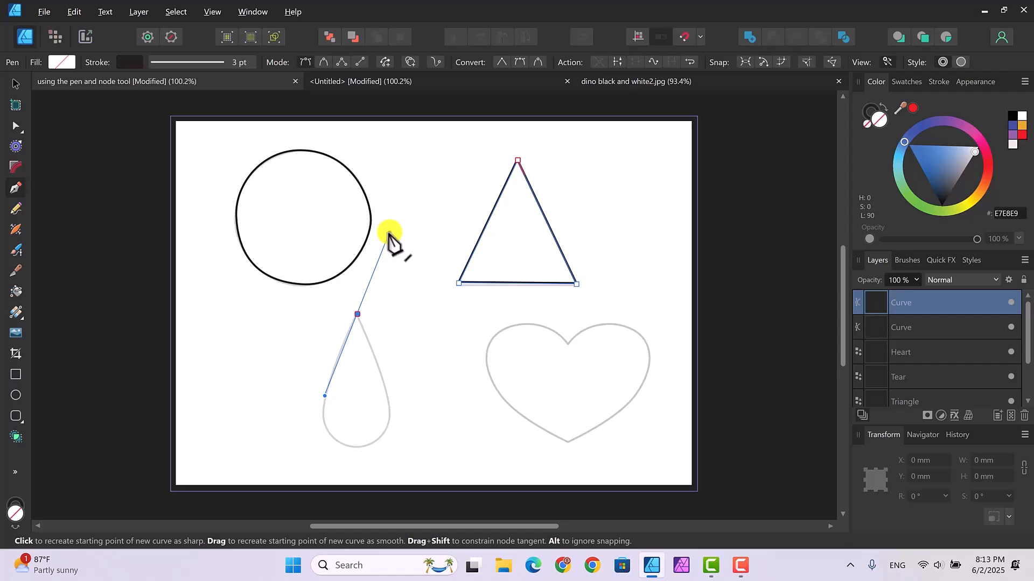
drag(388, 234, 387, 396)
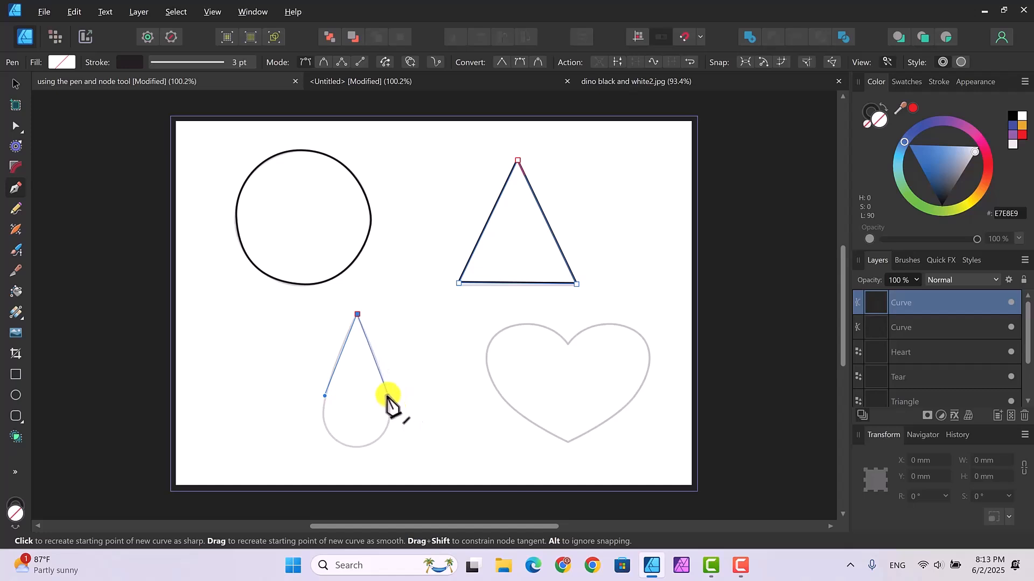
drag(387, 396, 388, 395)
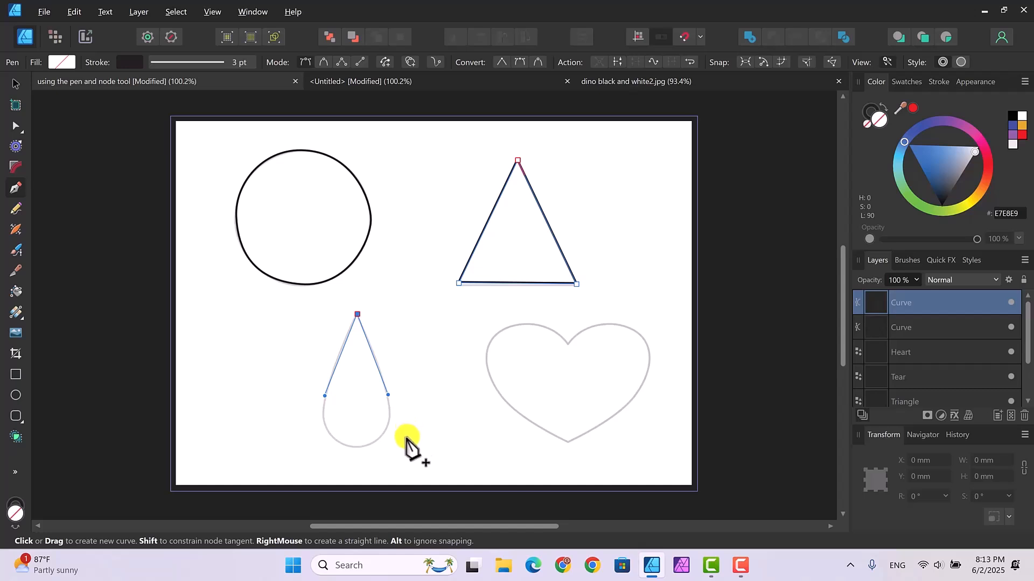
click(355, 448)
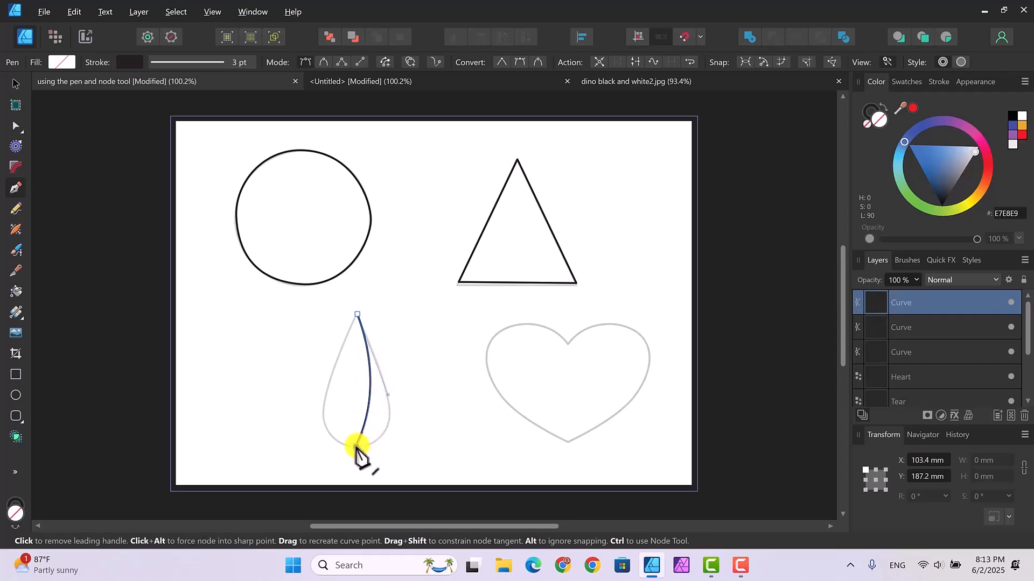
drag(354, 448, 300, 458)
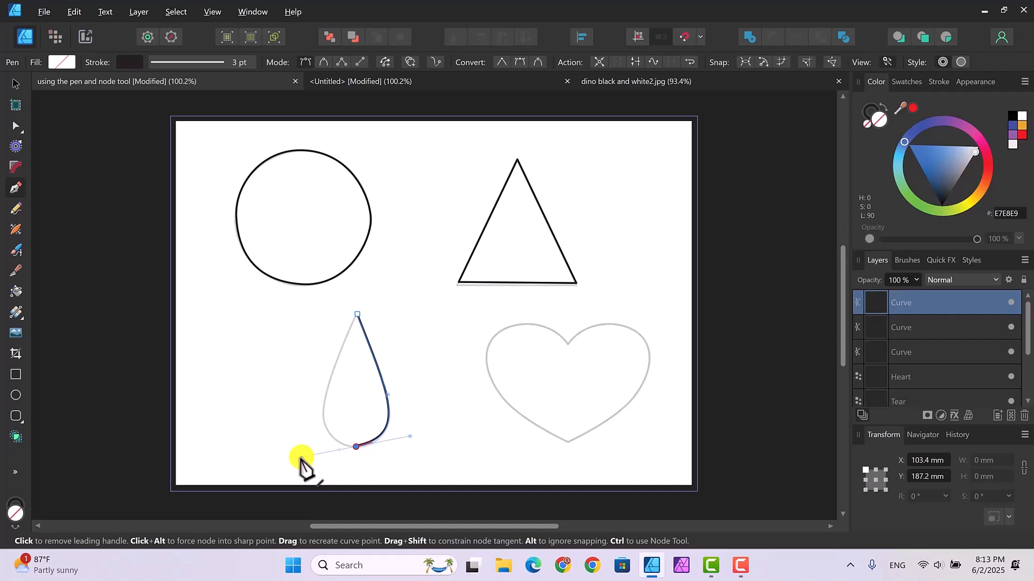
drag(301, 458, 302, 457)
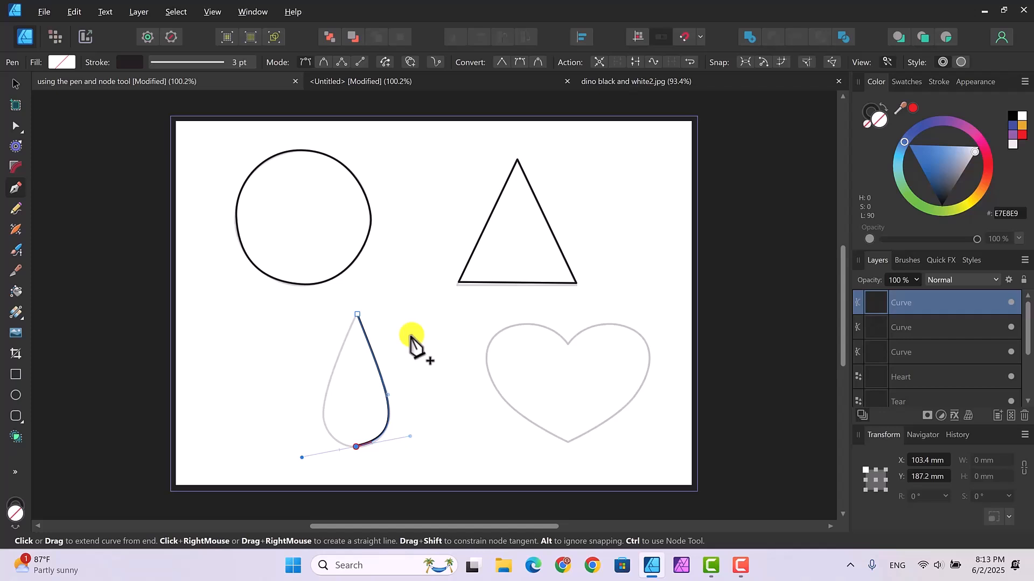
click(356, 315)
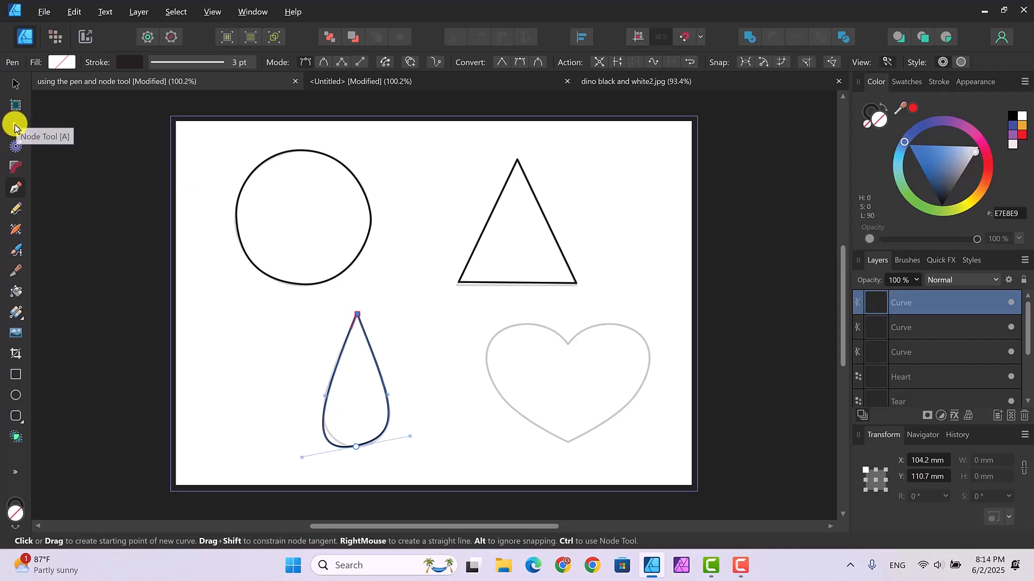
Level the handles of the teardrop's bottom node with the Node tool so the rounded base follows the template
click(15, 128)
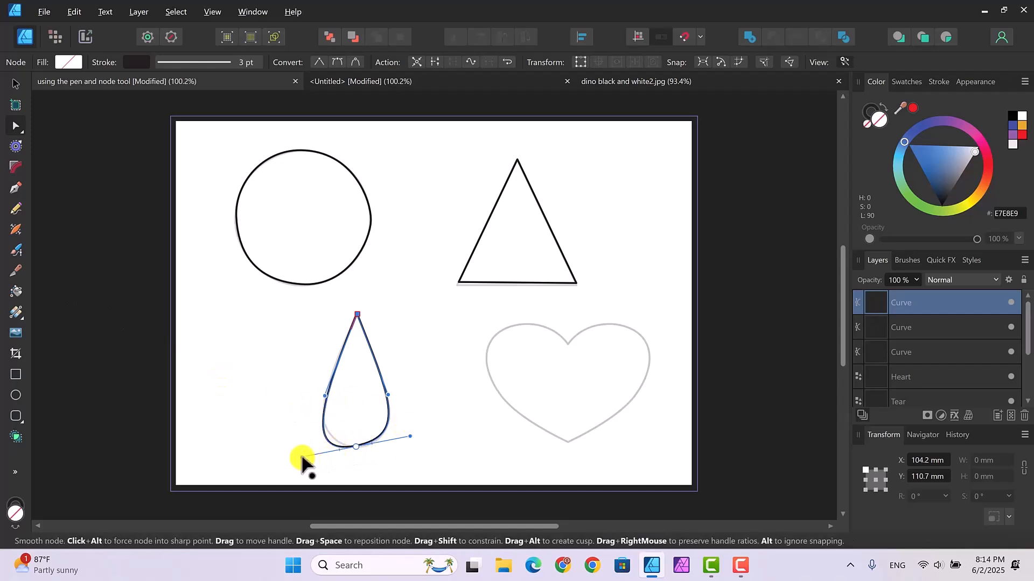
drag(302, 457, 303, 443)
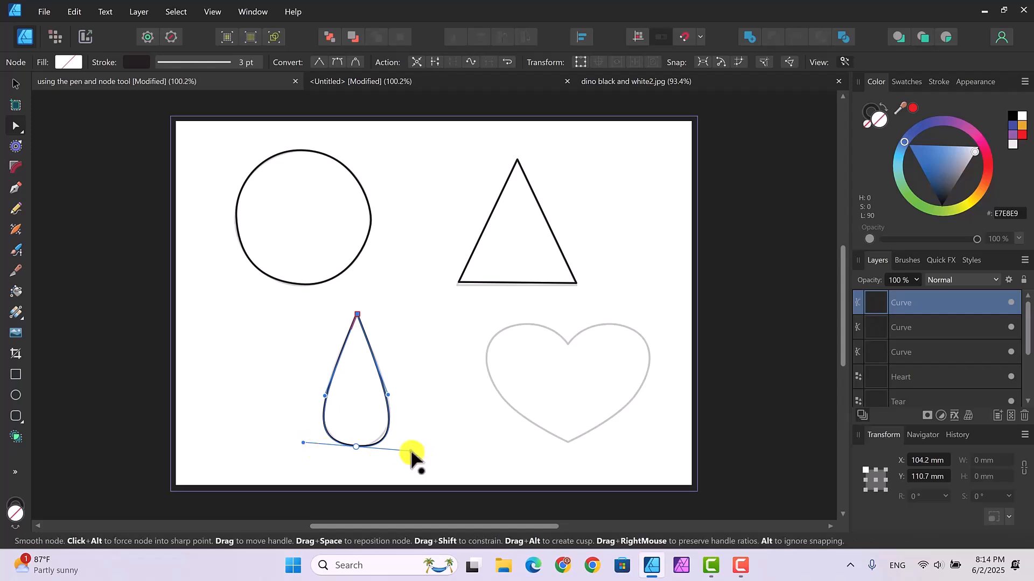
drag(411, 451, 410, 447)
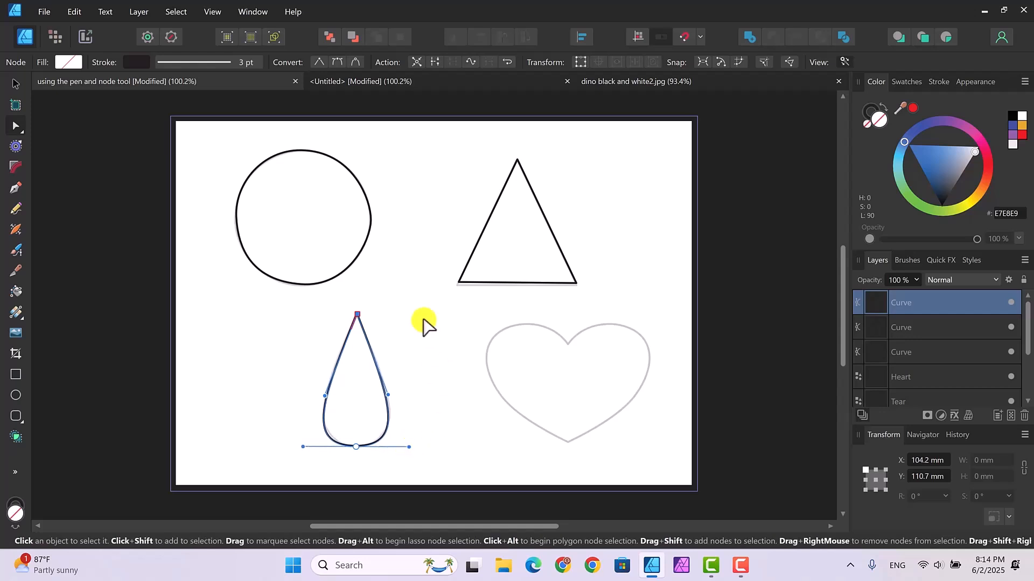
click(426, 323)
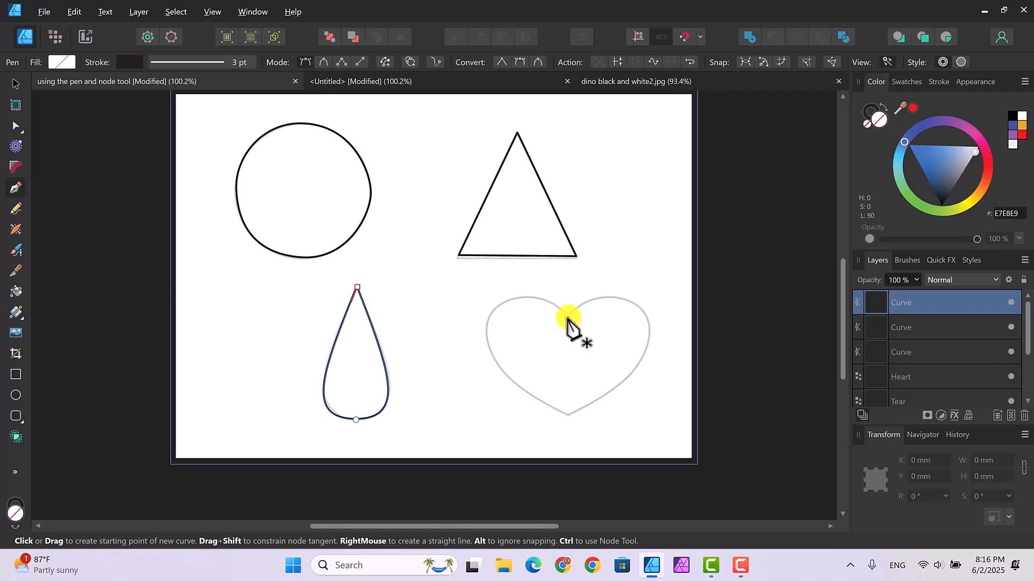
Trace the heart template with the Pen tool using cusp nodes at the upper notch and lower tip, closing the shape at the notch
click(567, 322)
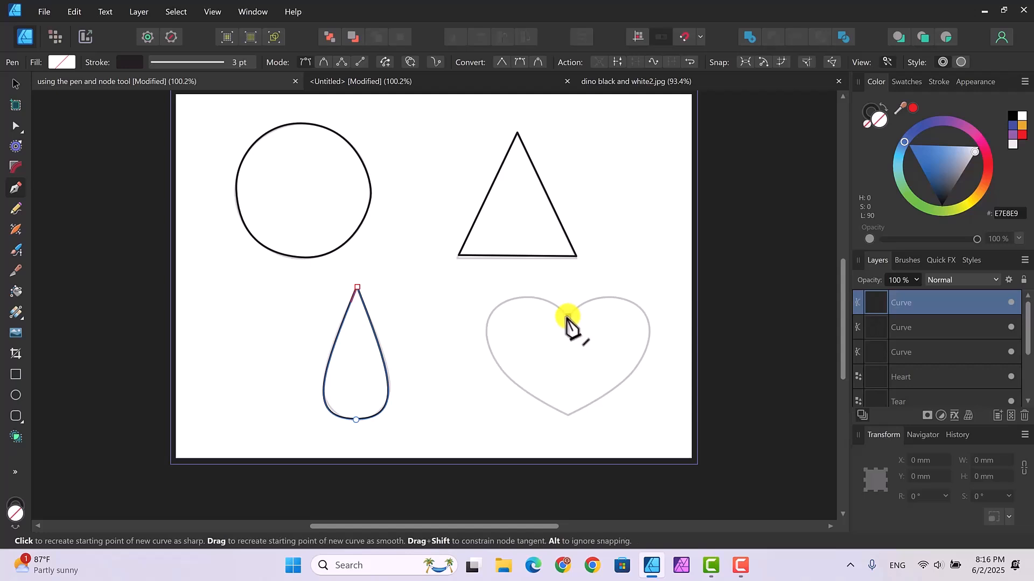
drag(567, 320, 501, 369)
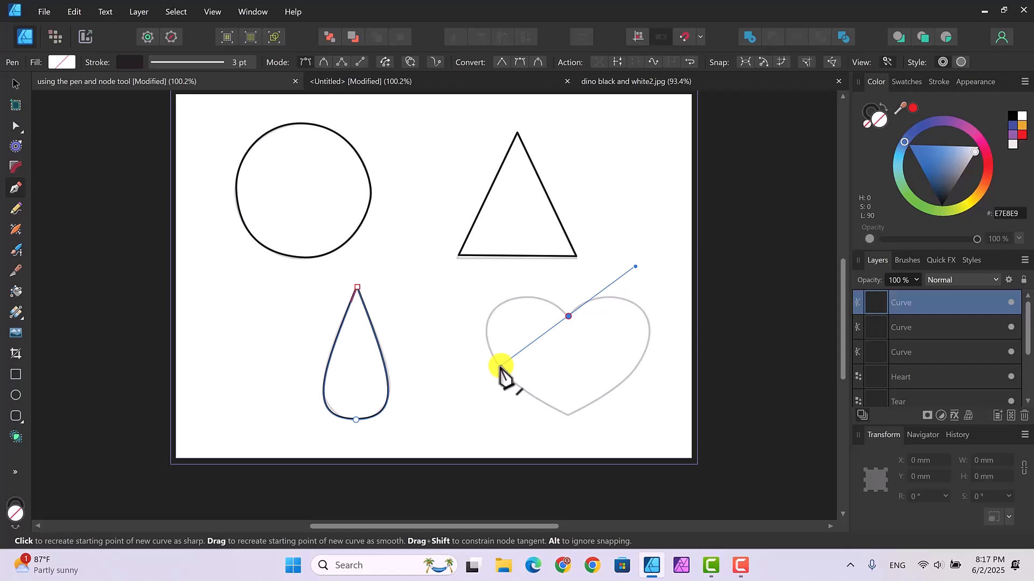
drag(500, 369, 503, 268)
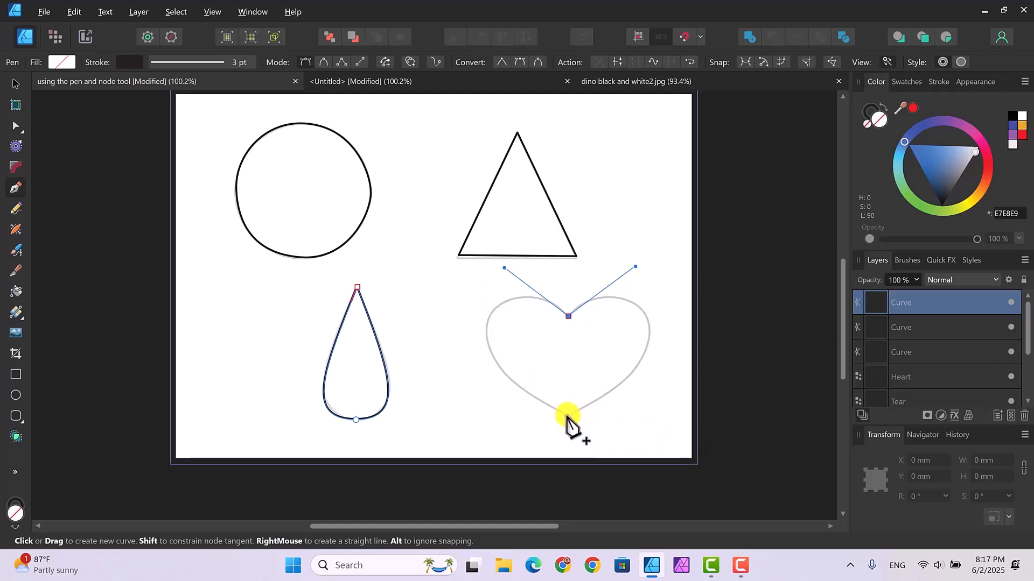
click(566, 416)
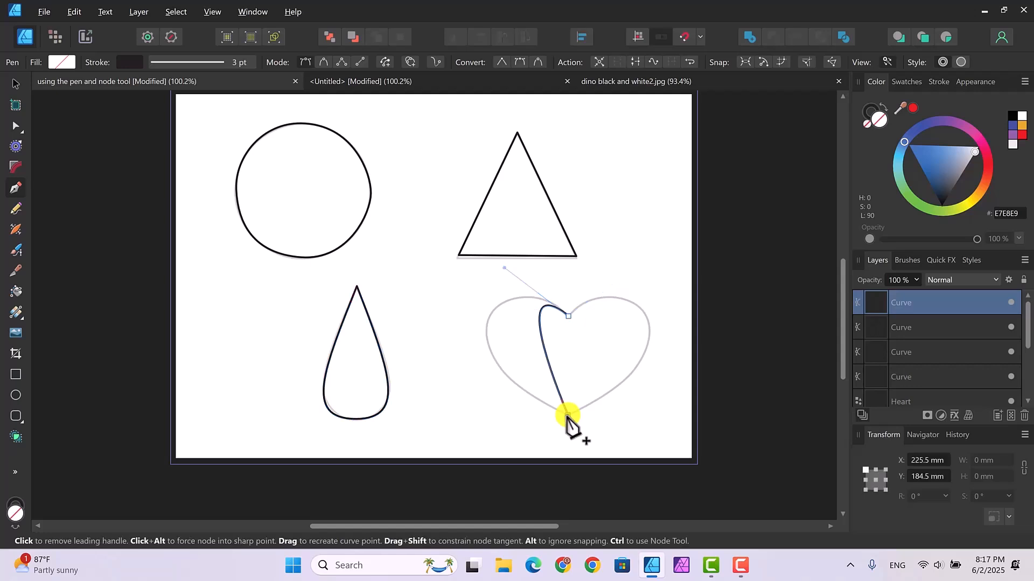
drag(568, 416, 714, 492)
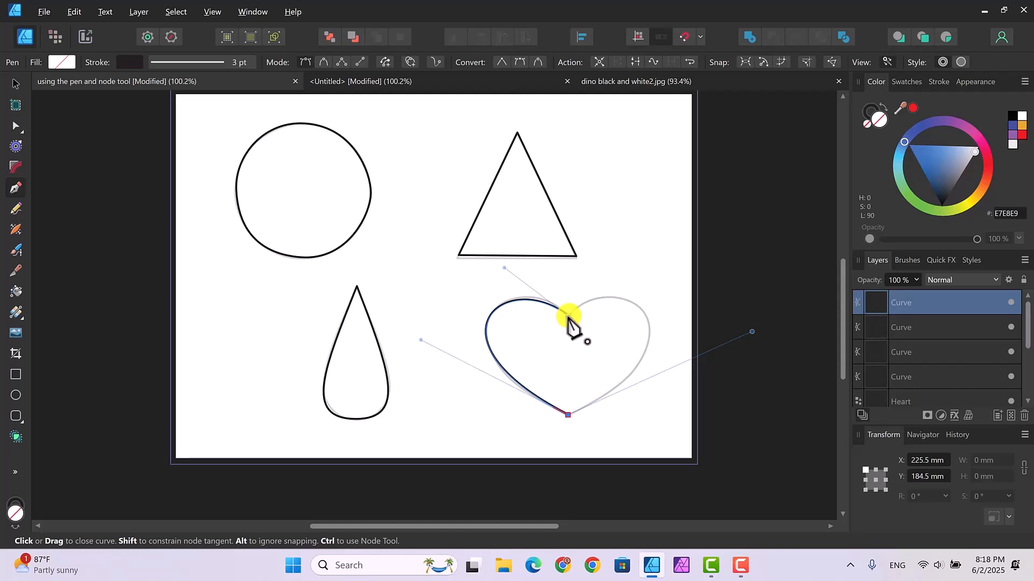
click(569, 322)
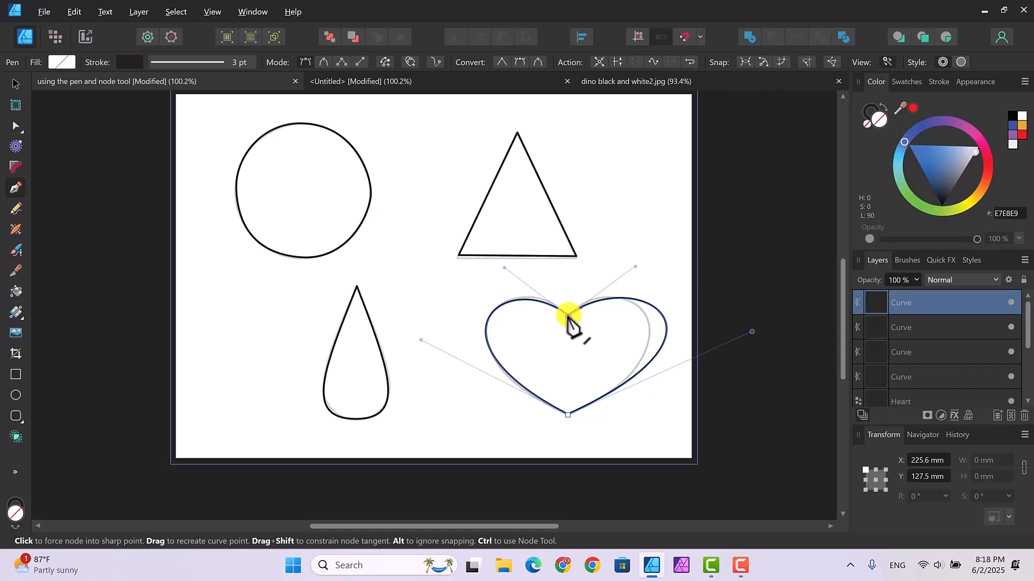
click(569, 322)
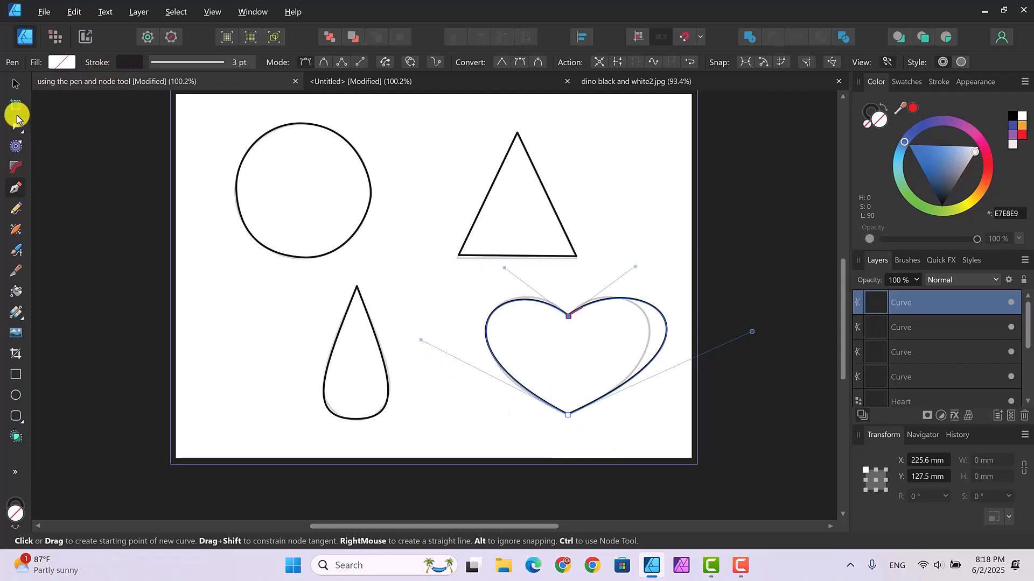
Adjust the handles of the traced heart's notch and tip nodes with the Node tool to match the template, leaving the heart deselected
click(14, 125)
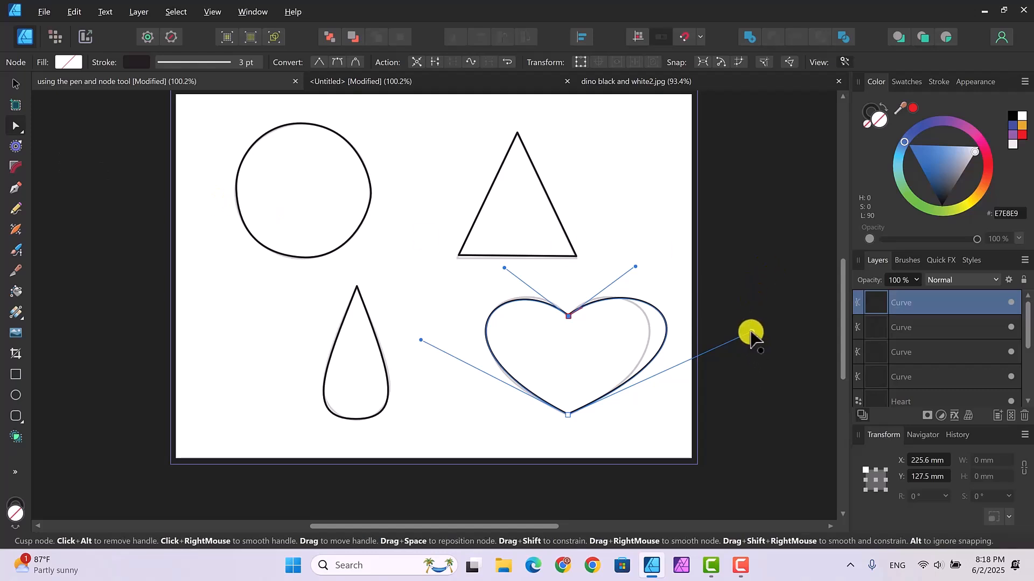
drag(751, 336, 713, 346)
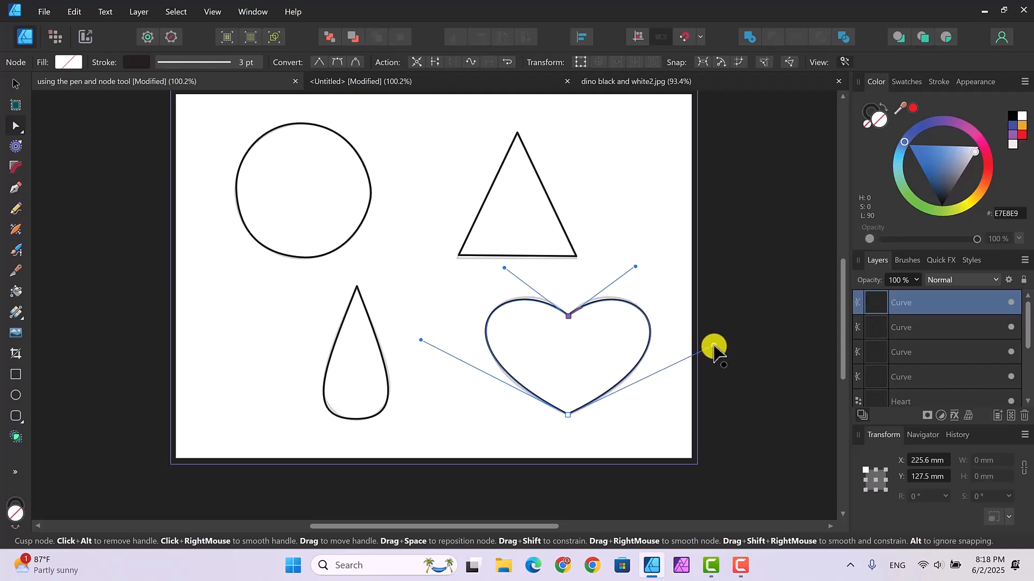
drag(635, 266, 632, 264)
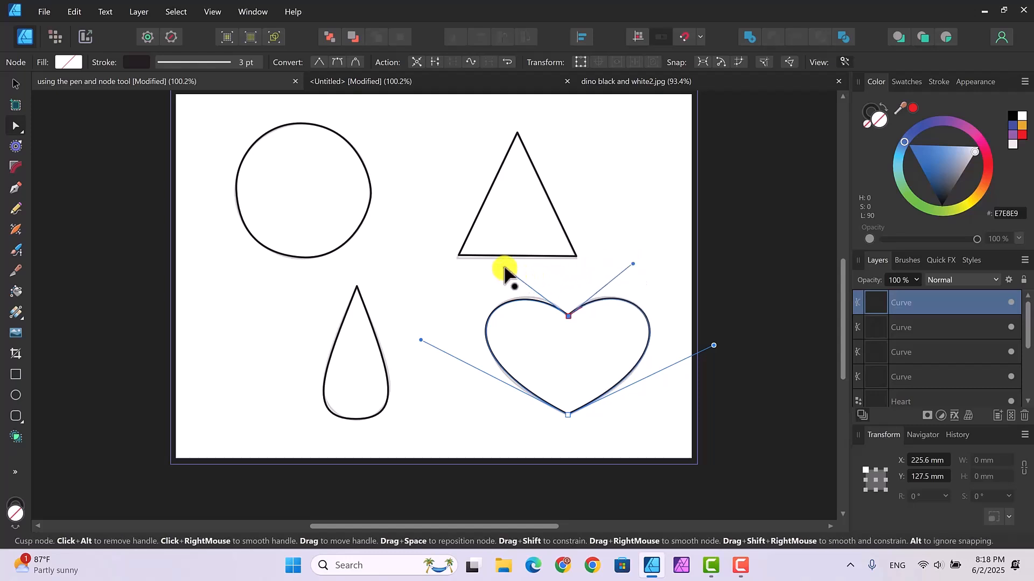
drag(504, 272, 506, 268)
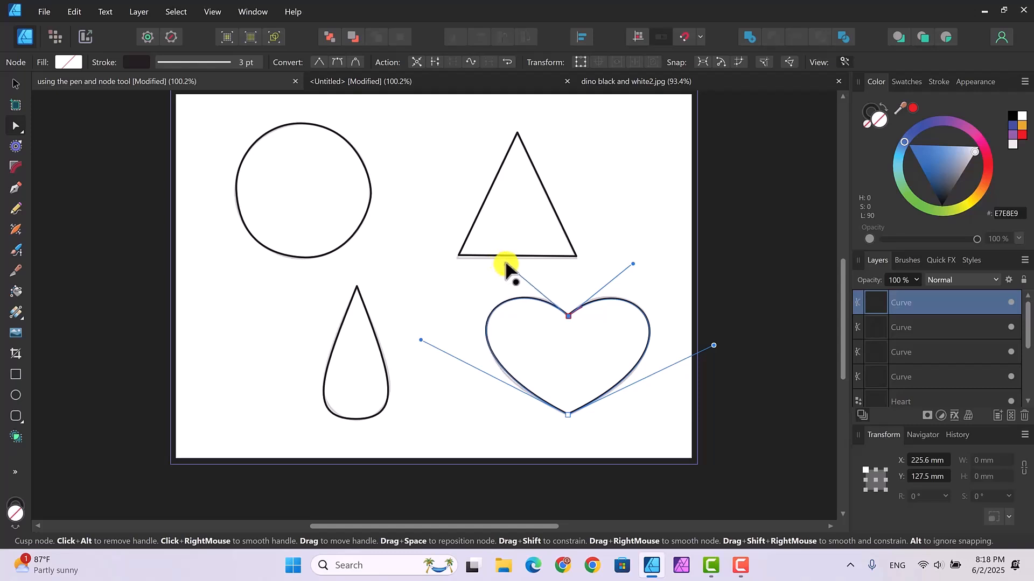
drag(420, 344, 421, 348)
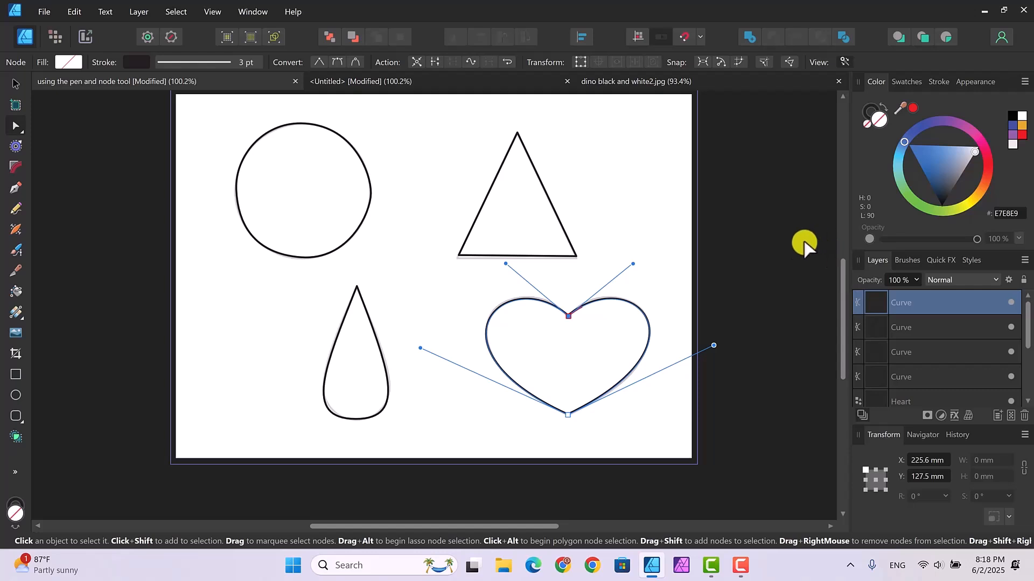
click(633, 215)
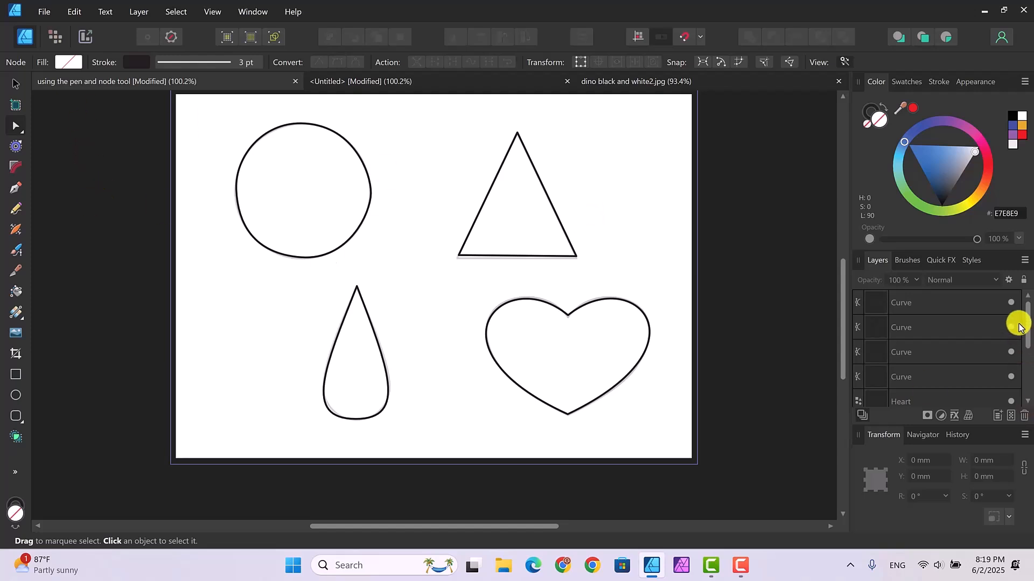
Fill the Ellipse template with red (FF0017) and raise its layer opacity to 100%
drag(1029, 315, 1027, 366)
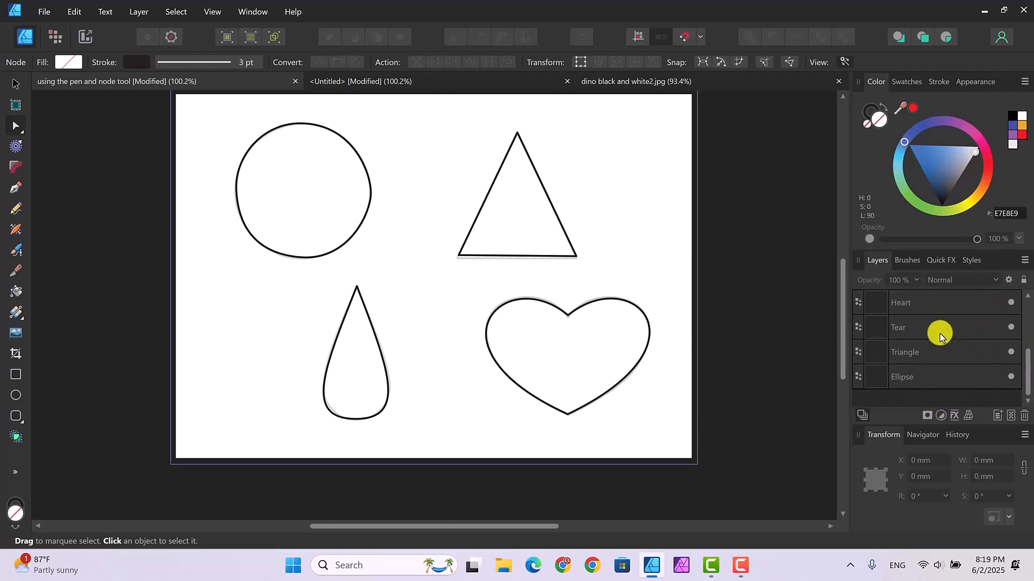
click(930, 379)
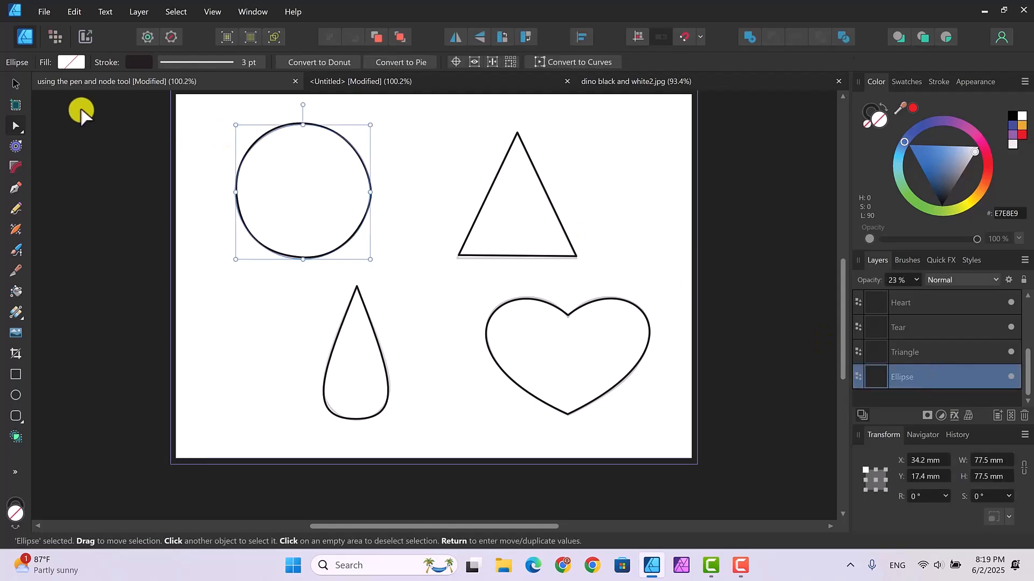
click(67, 62)
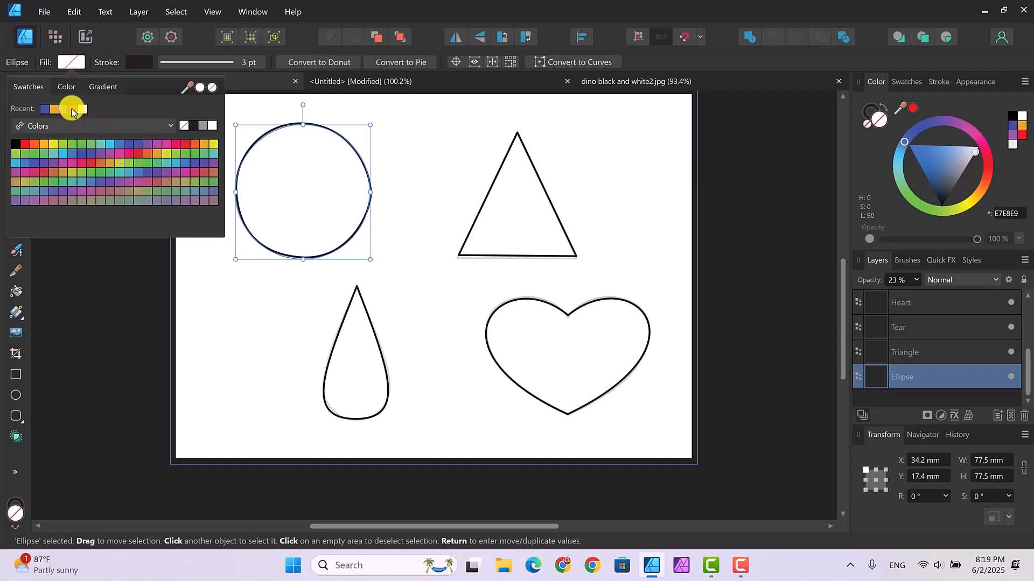
click(73, 110)
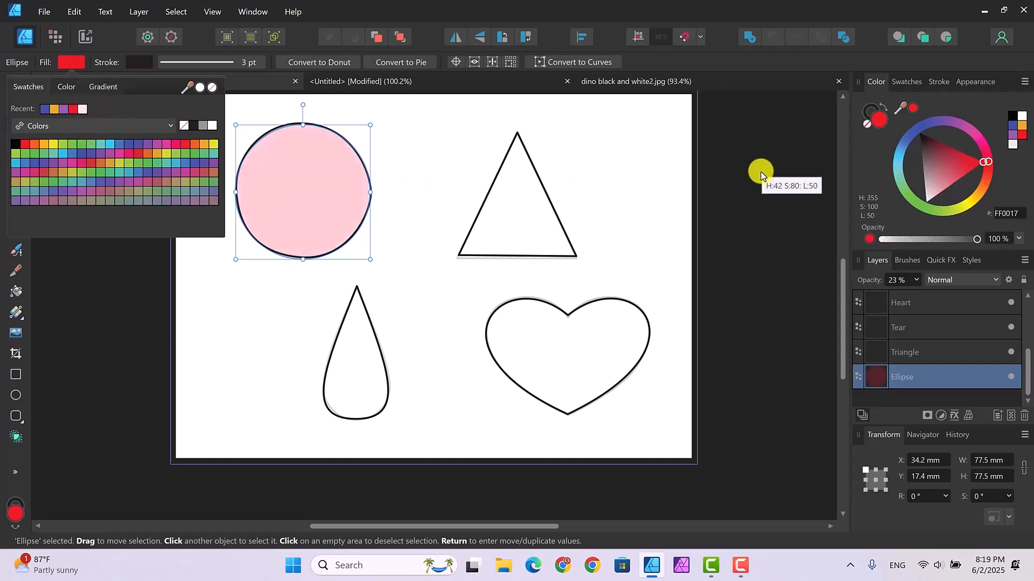
click(916, 281)
click(916, 281)
drag(917, 294, 990, 295)
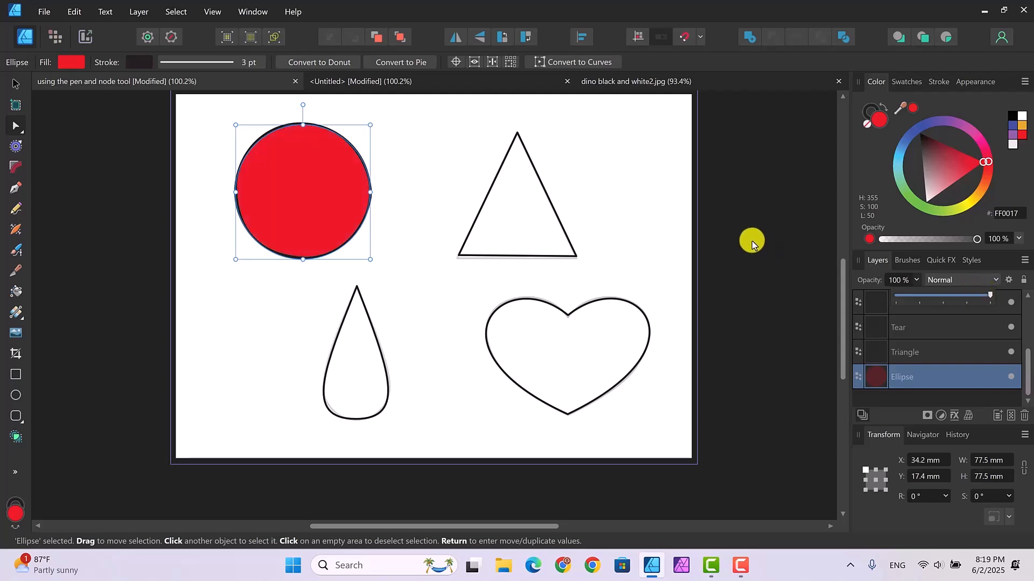
Fill the Triangle template with yellow (FFF000) and raise its layer opacity to 100%
click(951, 351)
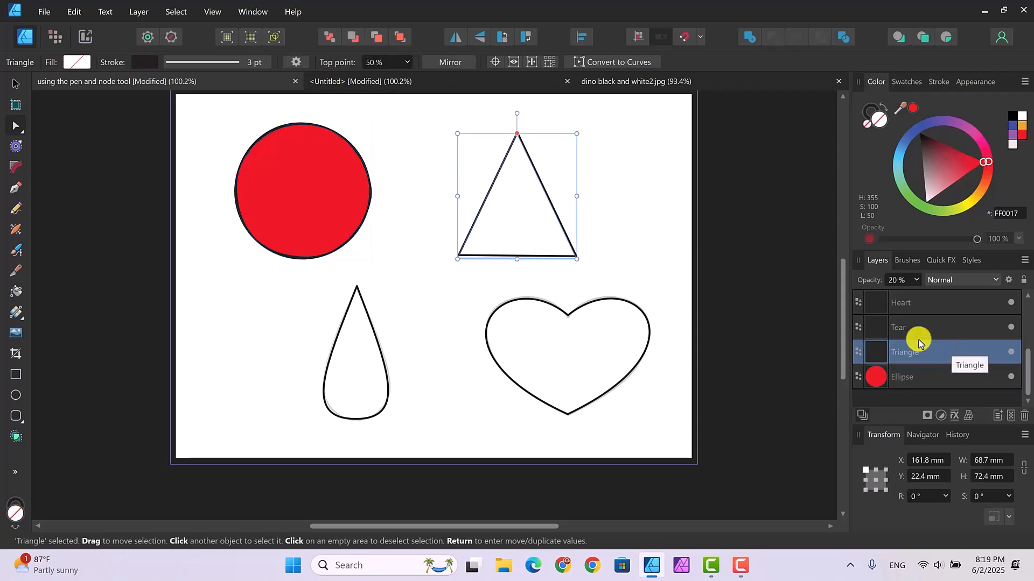
click(968, 203)
click(916, 280)
drag(917, 294, 994, 294)
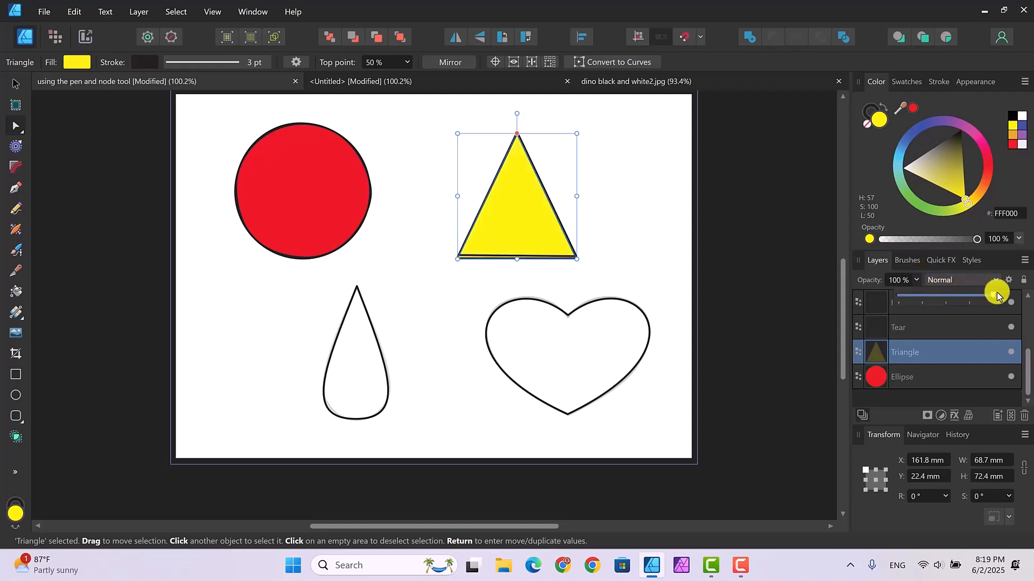
Fill the Tear template with blue (007FFF) and raise its layer opacity to 100%
click(362, 378)
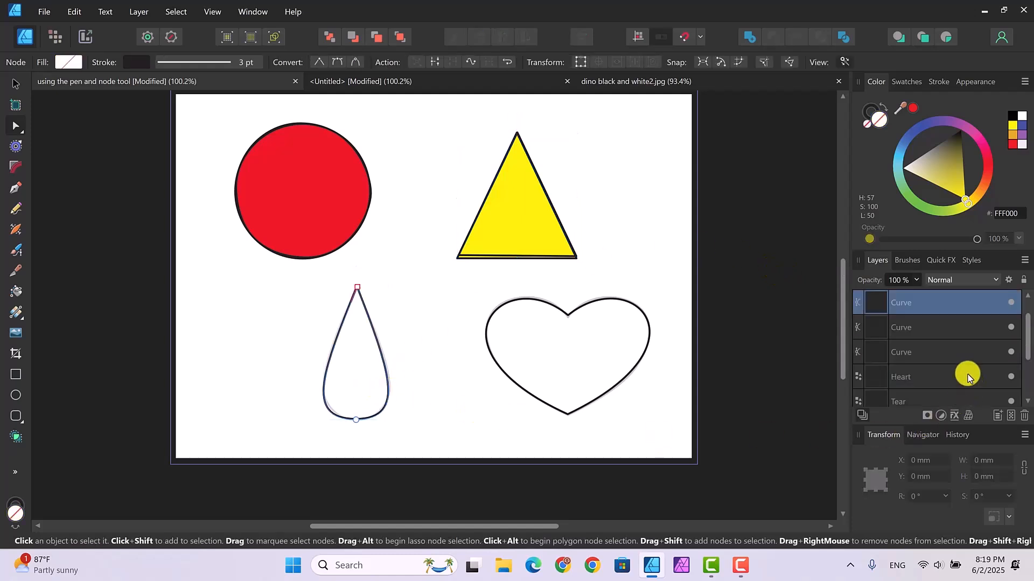
click(938, 401)
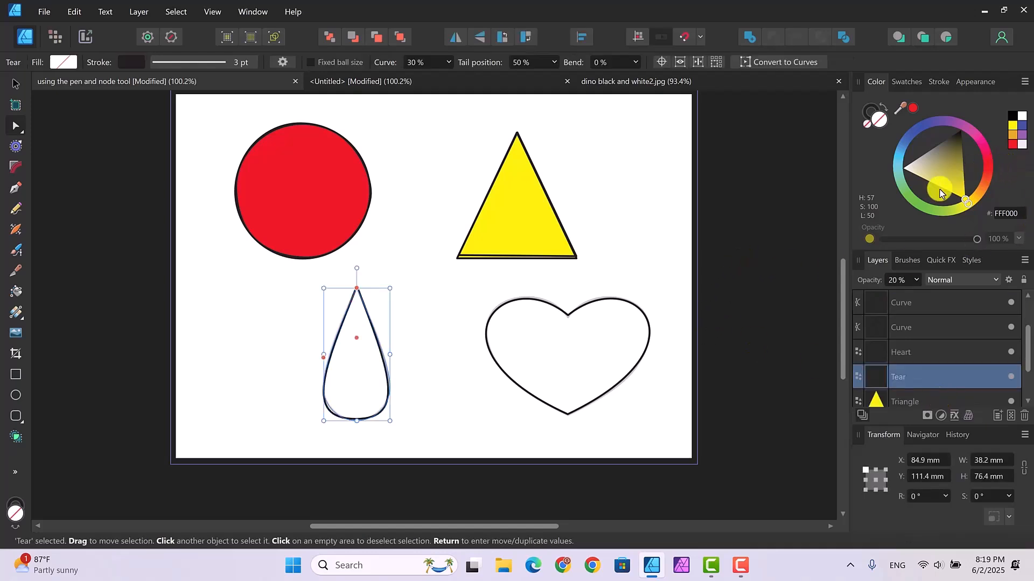
click(903, 145)
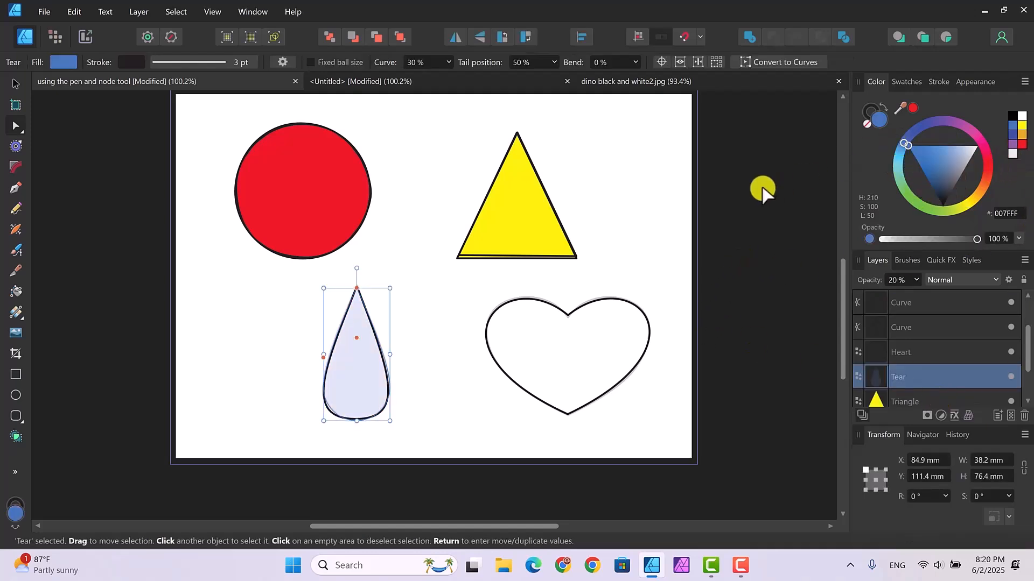
click(916, 280)
drag(918, 295, 1005, 296)
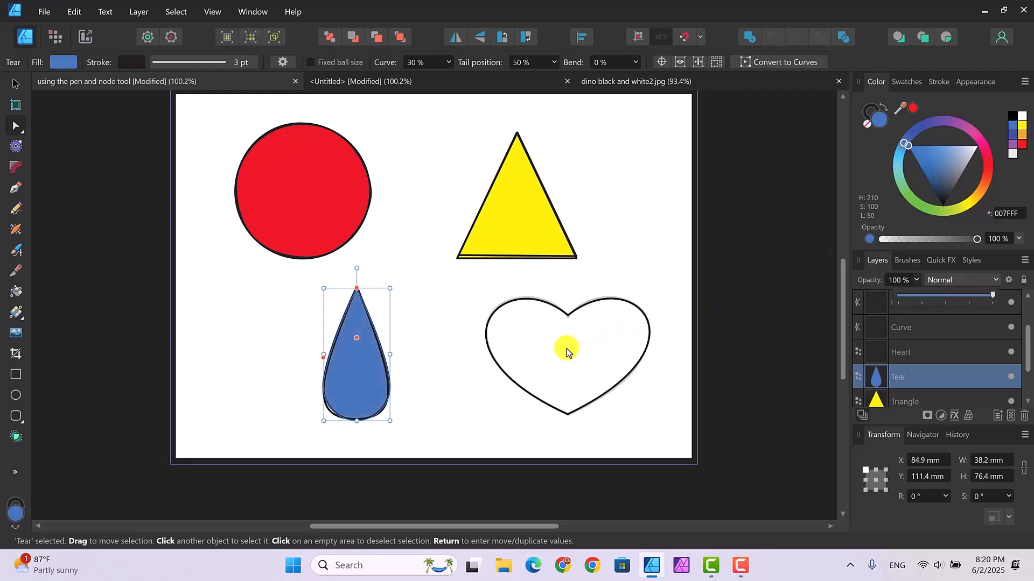
Fill the traced heart curve with orange (FF7F00) and deselect it
click(948, 352)
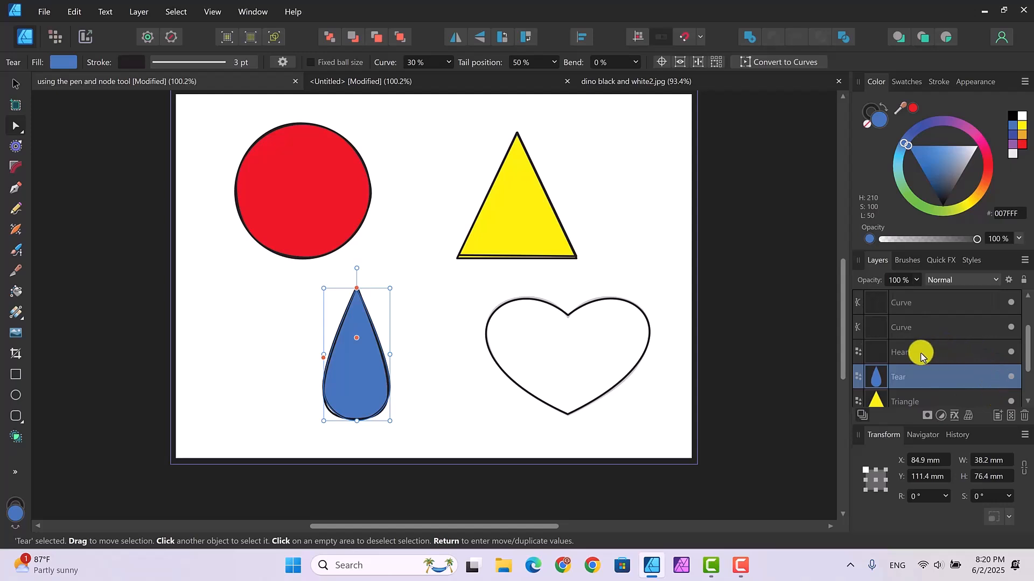
click(579, 360)
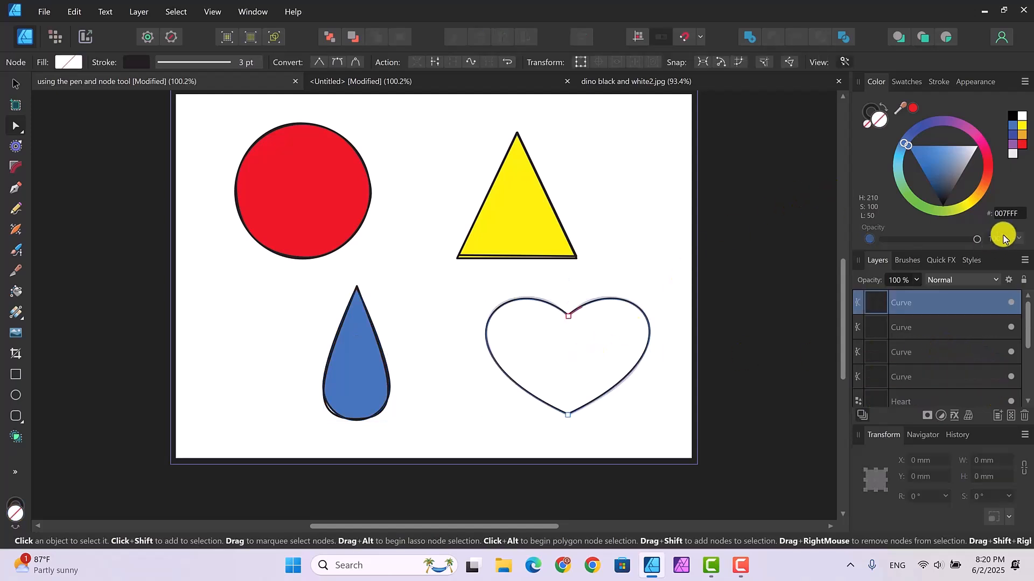
click(982, 189)
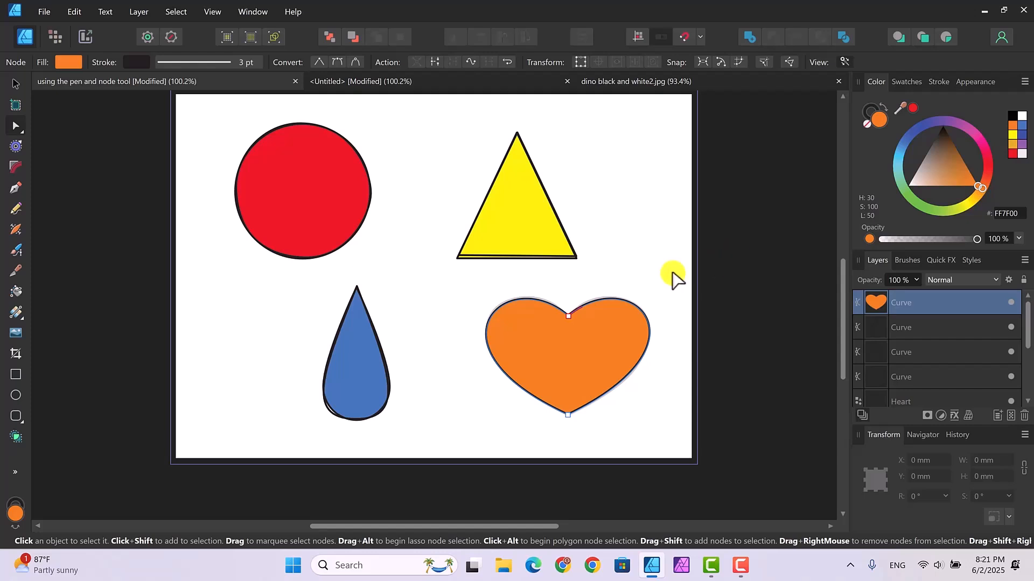
click(653, 291)
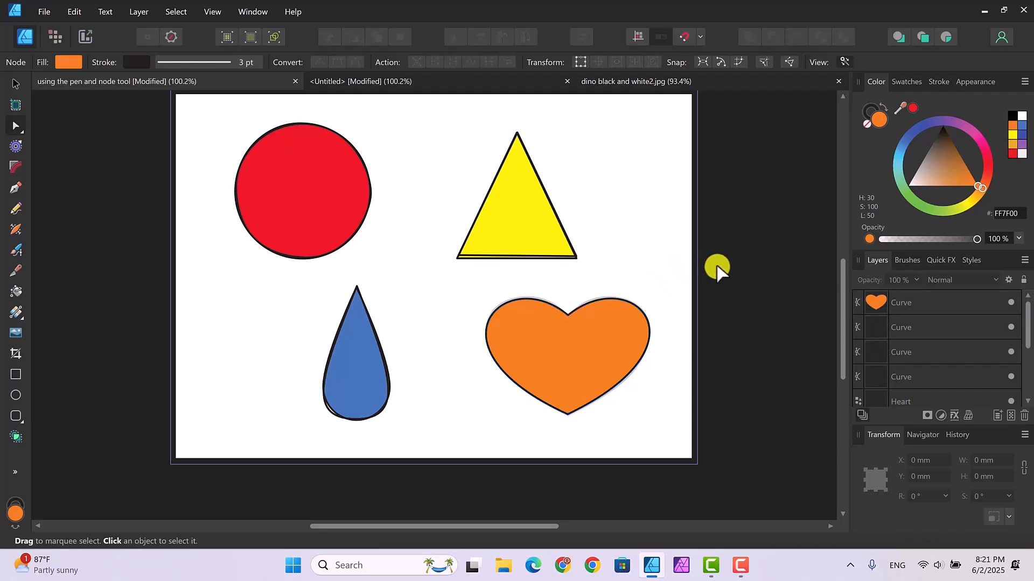